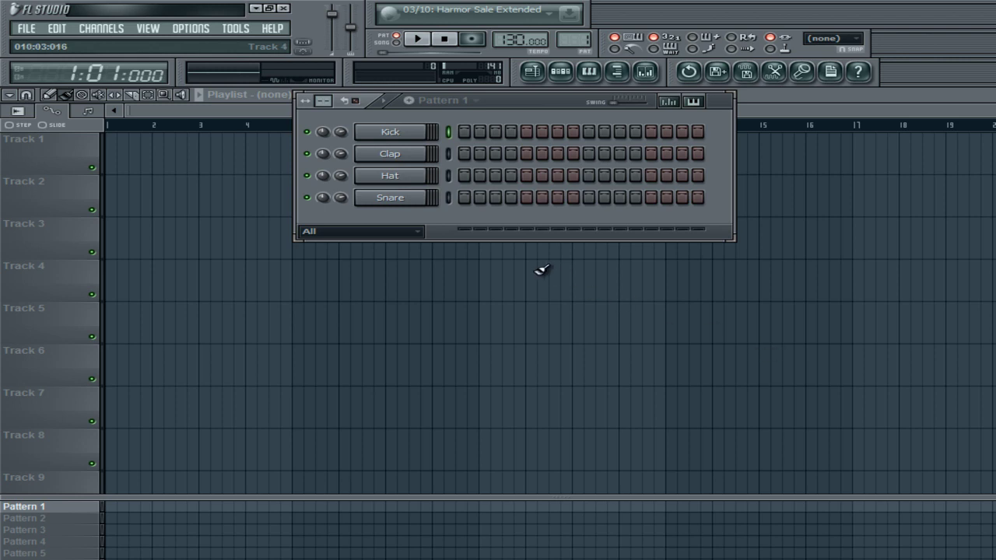
Add a 3x Osc channel to Pattern 1 and reposition its channel settings window
left_click(189, 28)
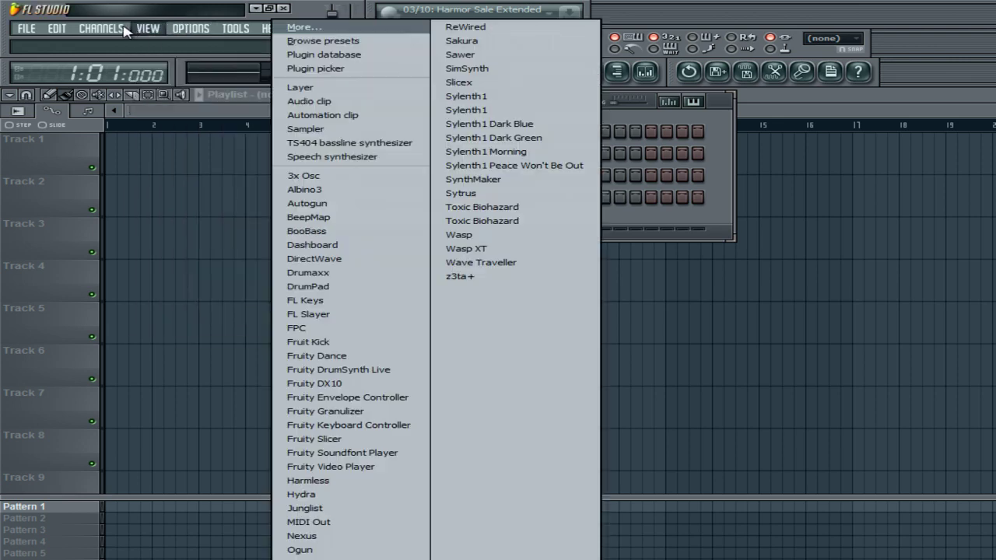
mouse_move(148, 28)
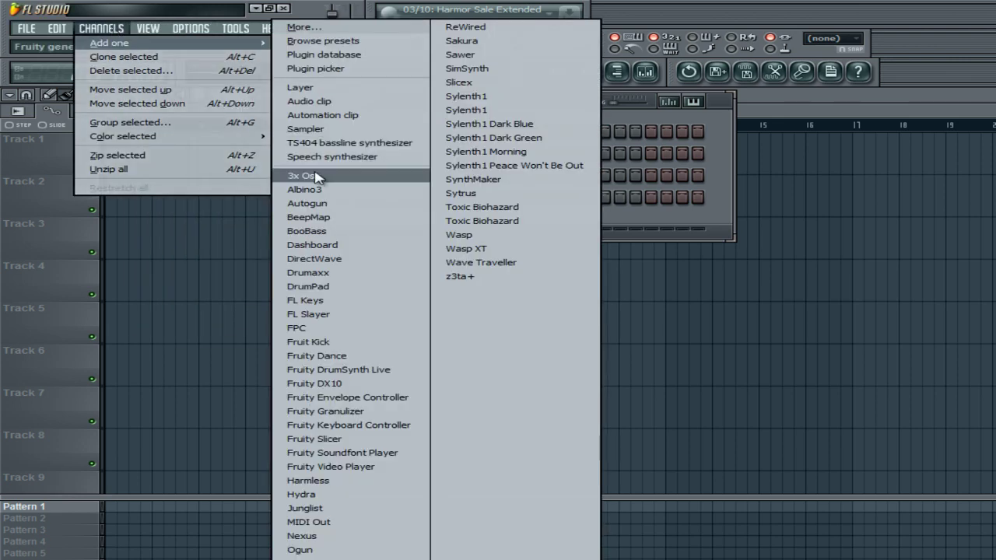
left_click(381, 175)
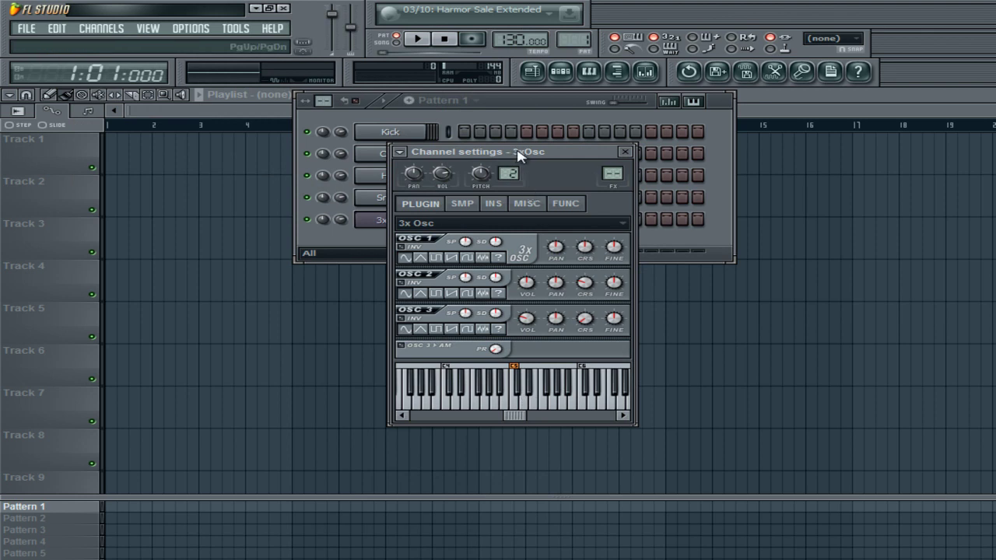
left_click_drag(518, 153, 542, 169)
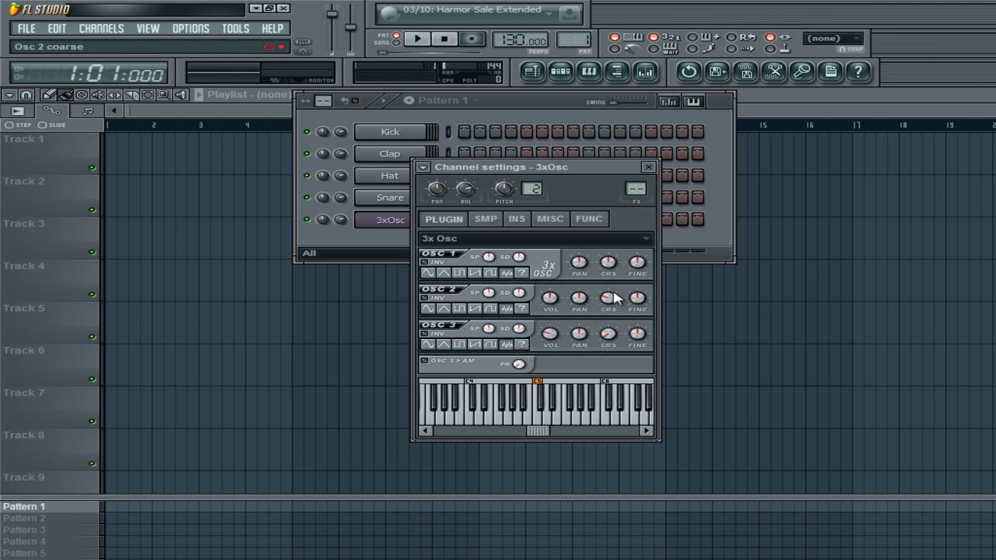
In the 3xOsc channel's piano roll, draw a C5 note four bars long starting at bar 1
left_click(422, 167)
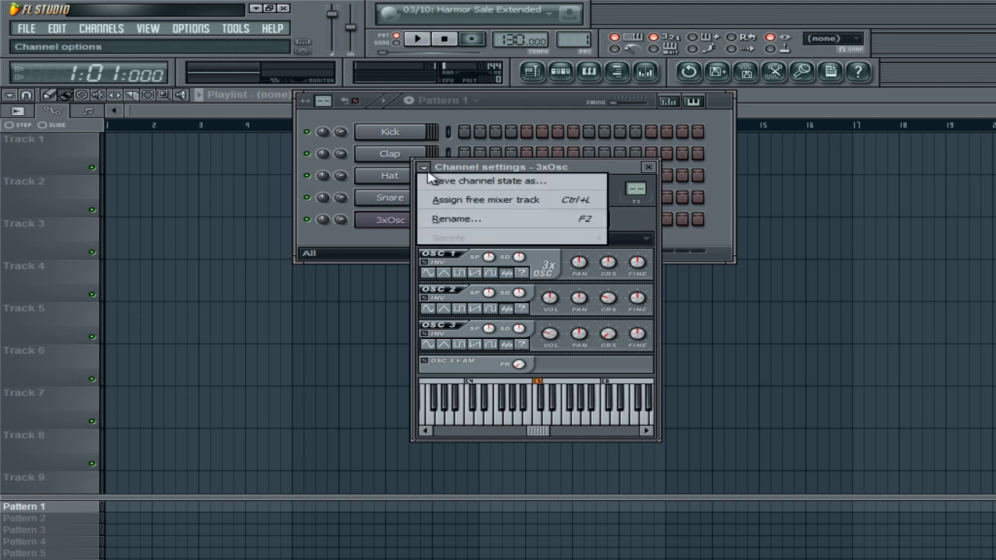
left_click(386, 221)
right_click(385, 221)
left_click(447, 220)
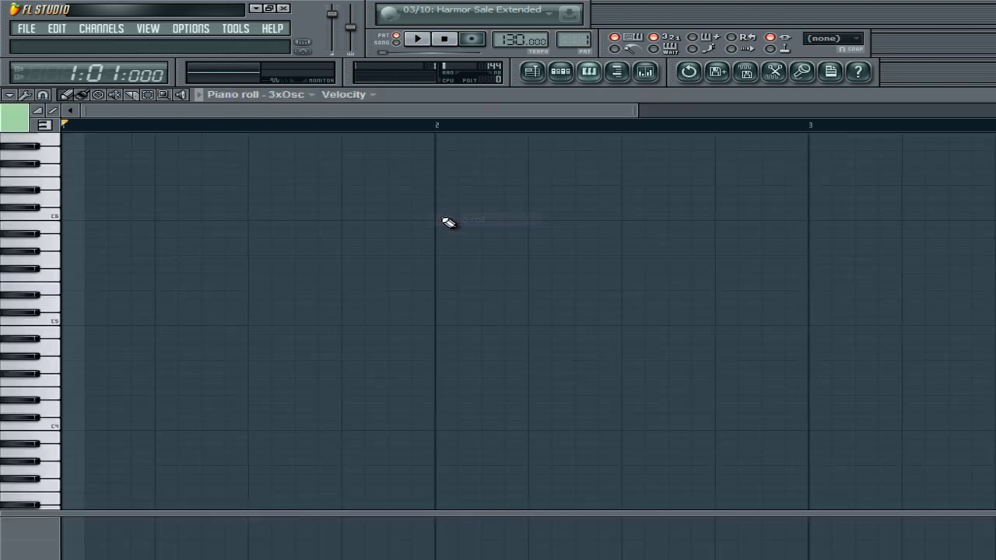
left_click(84, 321)
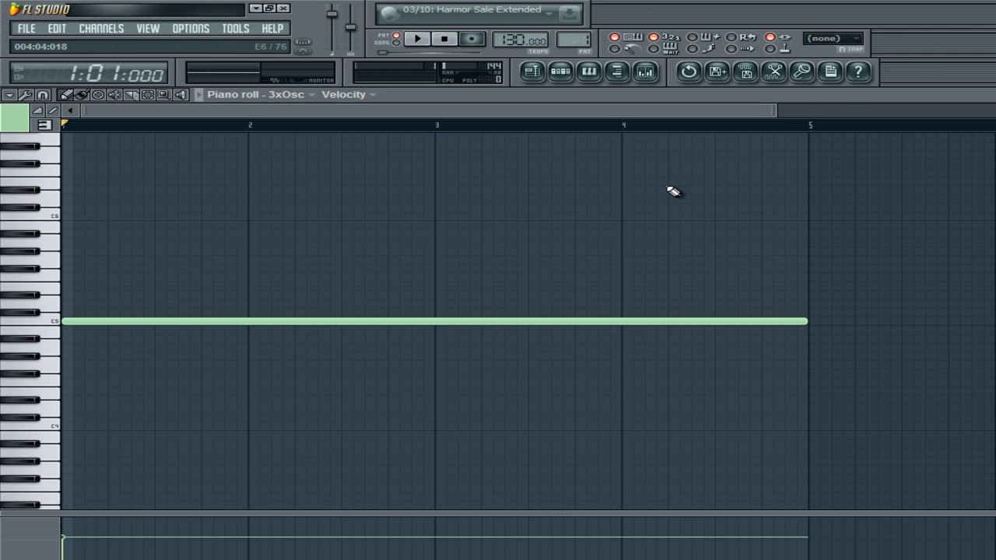
left_click_drag(620, 118, 835, 147)
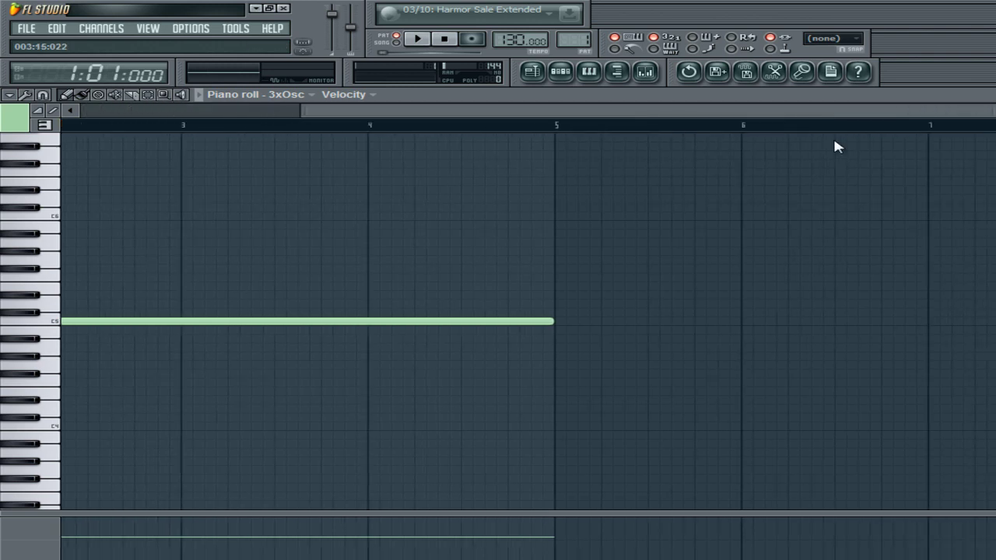
scroll(553, 285, "down", 4)
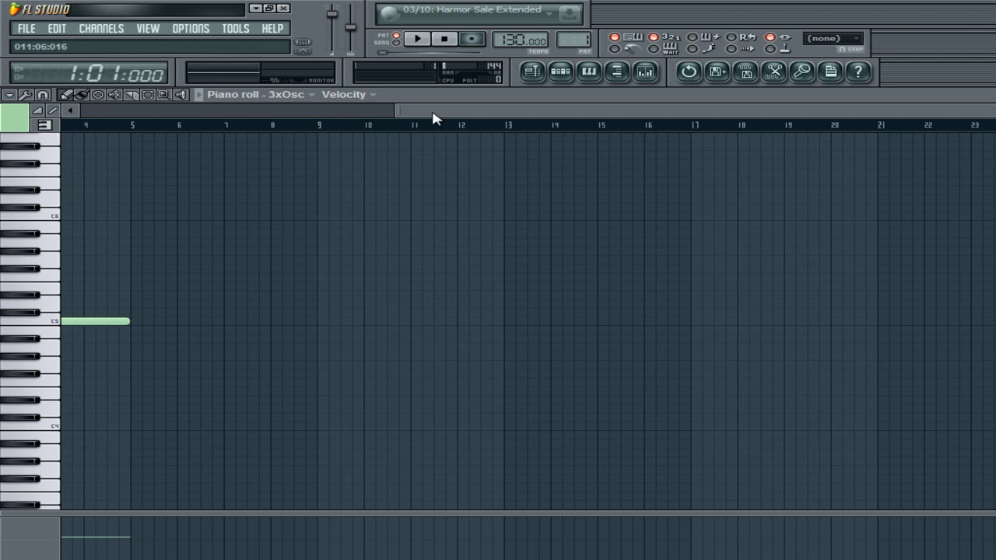
mouse_move(254, 323)
left_mouse_down()
mouse_move(809, 327)
mouse_move(376, 293)
mouse_move(215, 334)
mouse_move(249, 330)
left_mouse_up()
scroll(351, 350, "up", 4)
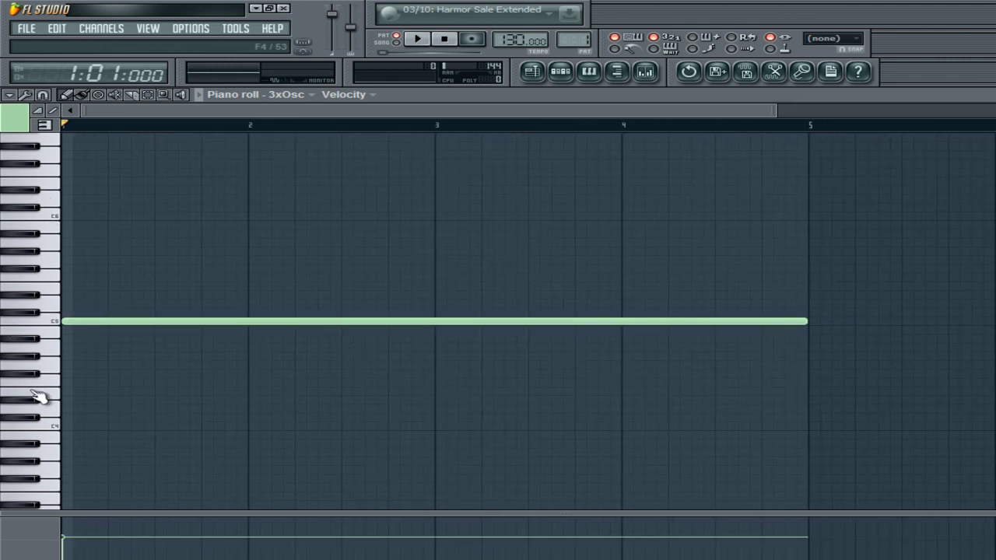
Return to the 3xOsc channel settings and play the pattern briefly to hear the unmodified sound
left_click(710, 94)
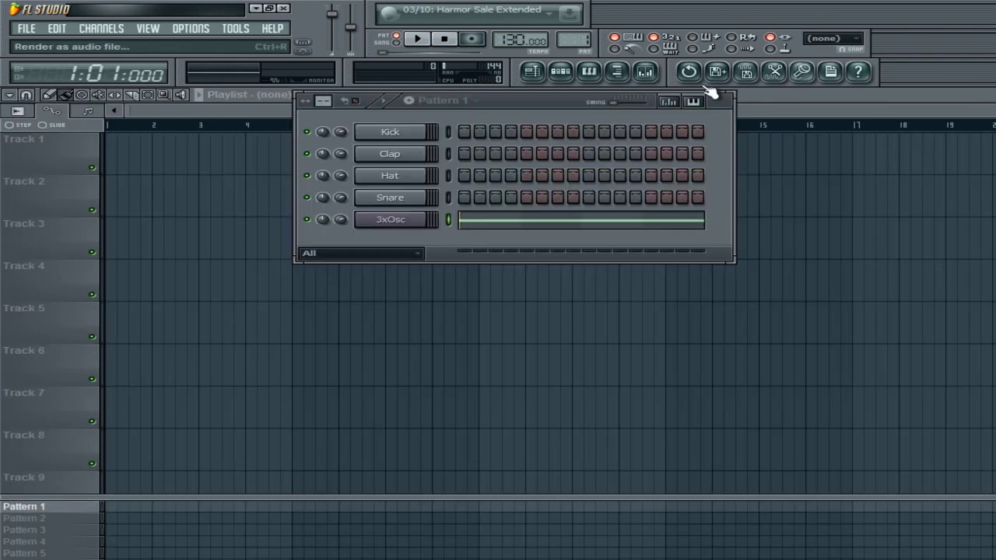
left_click(396, 221)
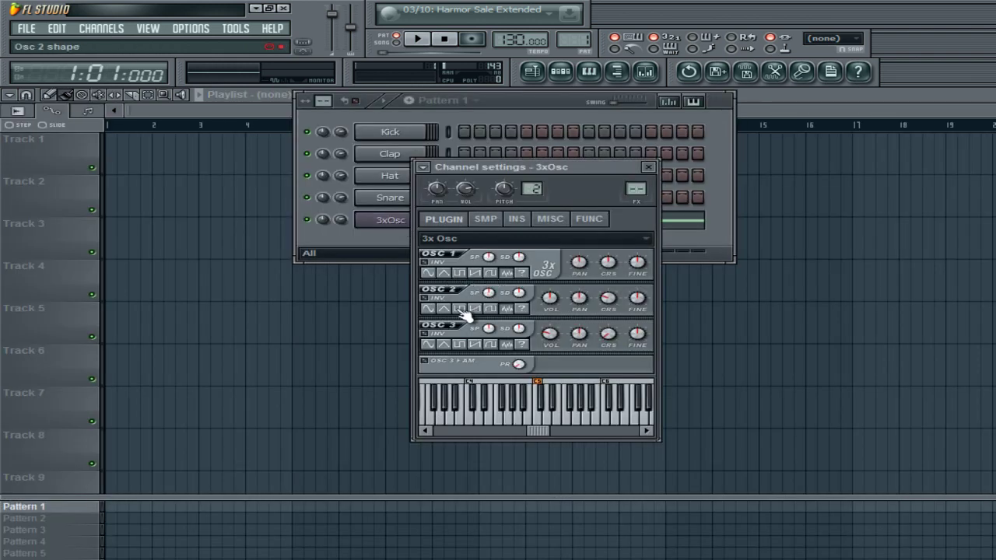
key("space")
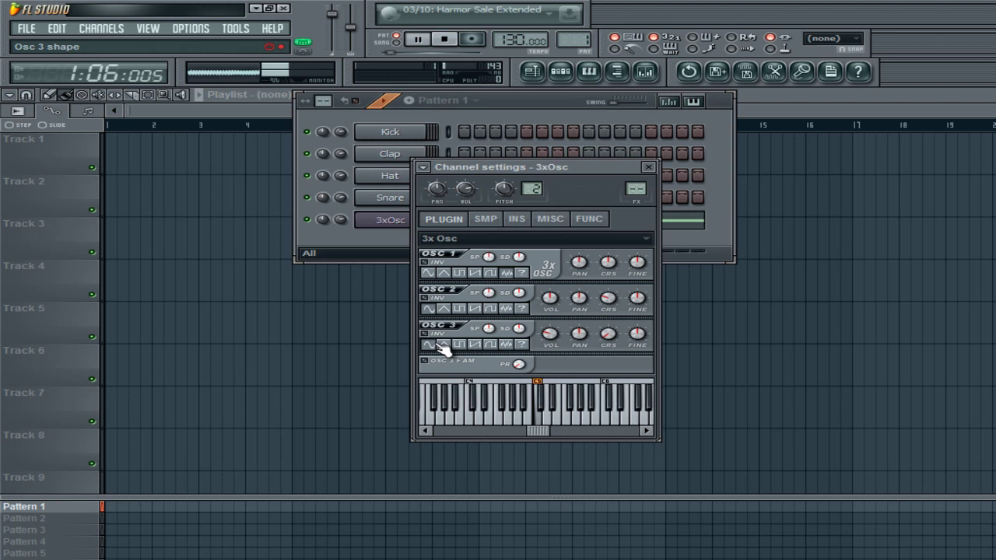
key("space")
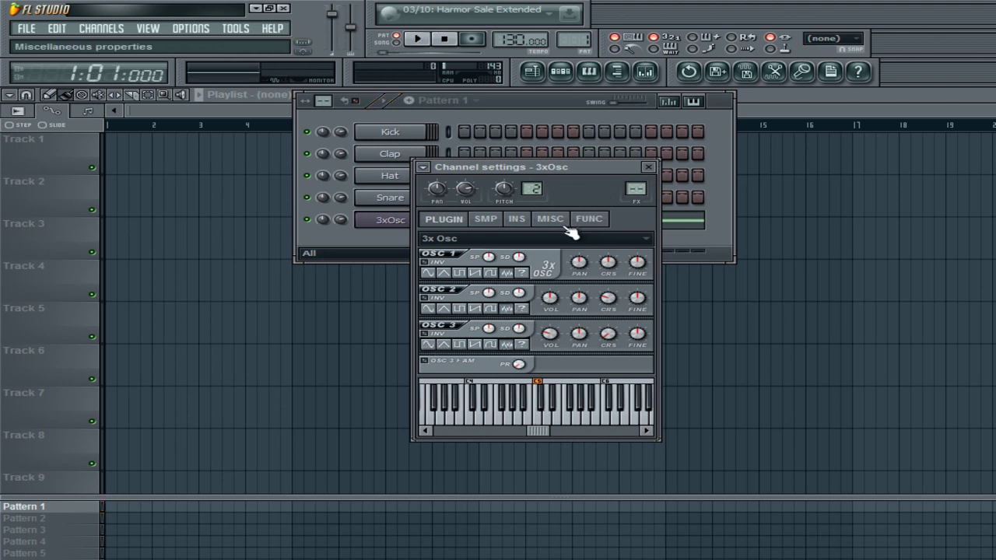
In the 3xOsc instrument's filter cutoff LFO, raise the amount, enable tempo-based timing and adjust the speed
left_click_drag(523, 165, 538, 119)
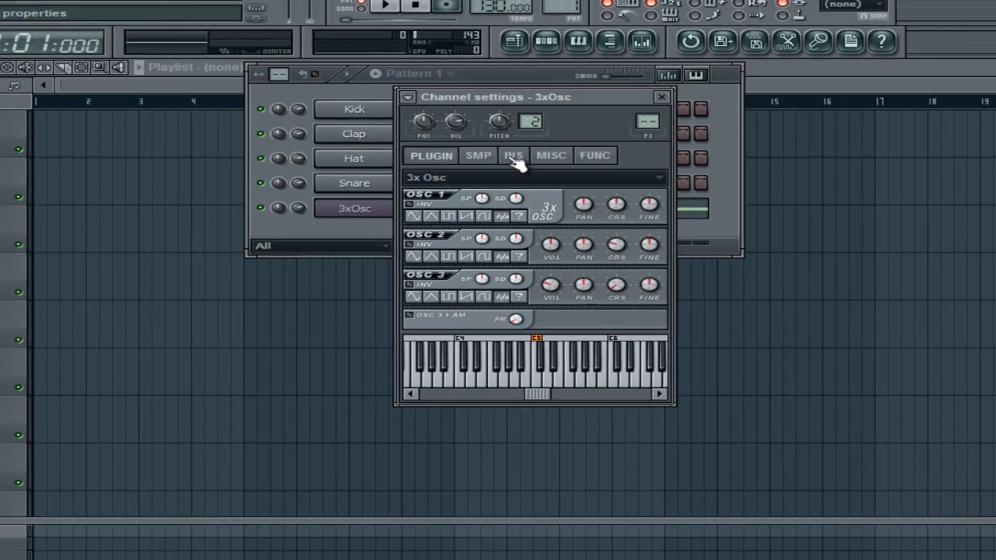
left_click(535, 178)
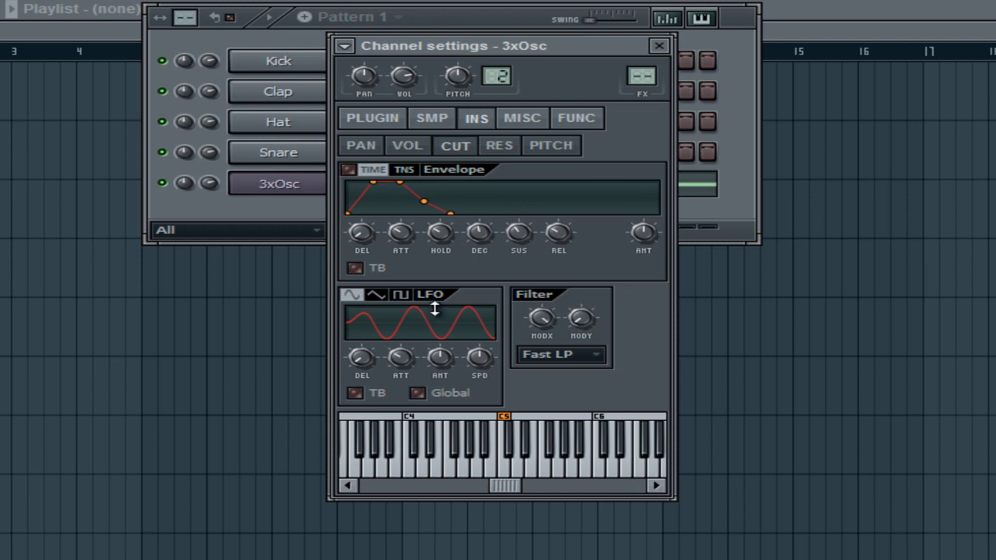
left_click_drag(360, 318, 487, 328)
left_click(354, 393)
left_click_drag(480, 357, 564, 241)
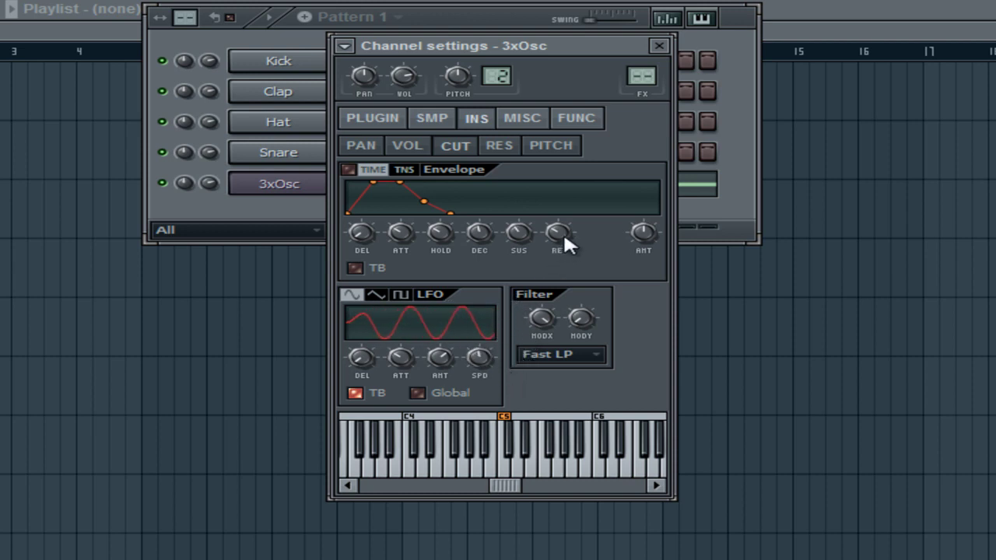
Create an automation clip for the cutoff LFO speed, place it on Track 2 and extend it to bar 5
right_click(480, 364)
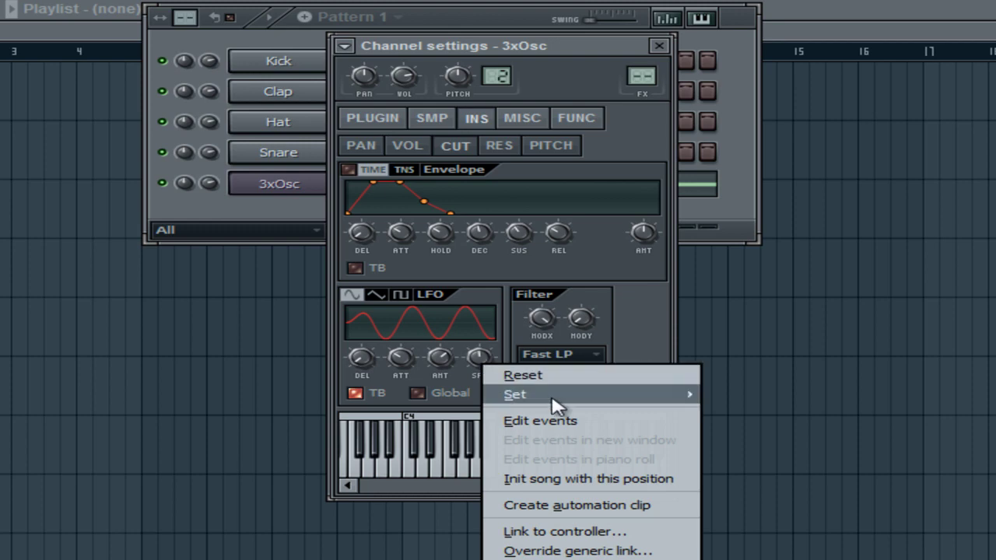
left_click(539, 507)
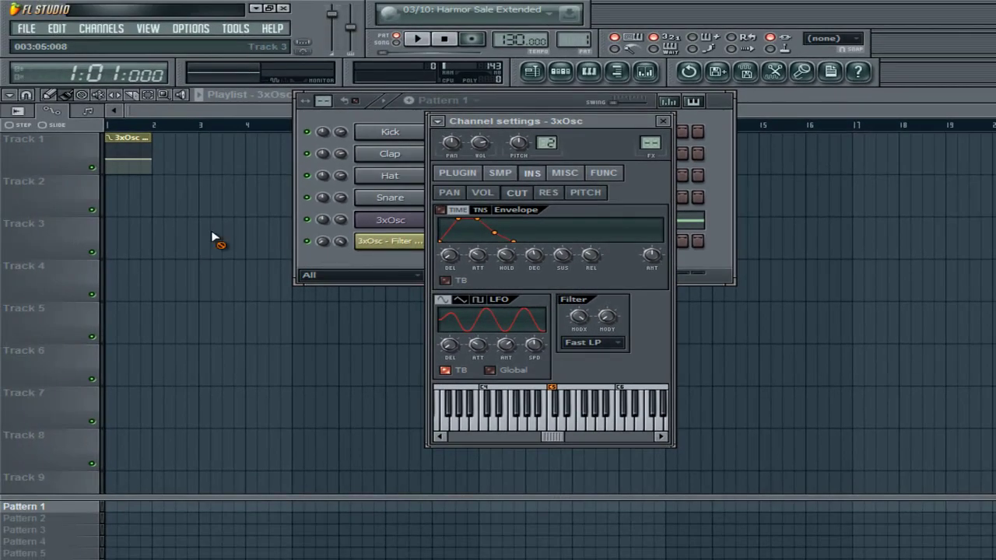
left_click(216, 239)
left_click_drag(127, 149, 291, 191)
left_click_drag(154, 201, 301, 204)
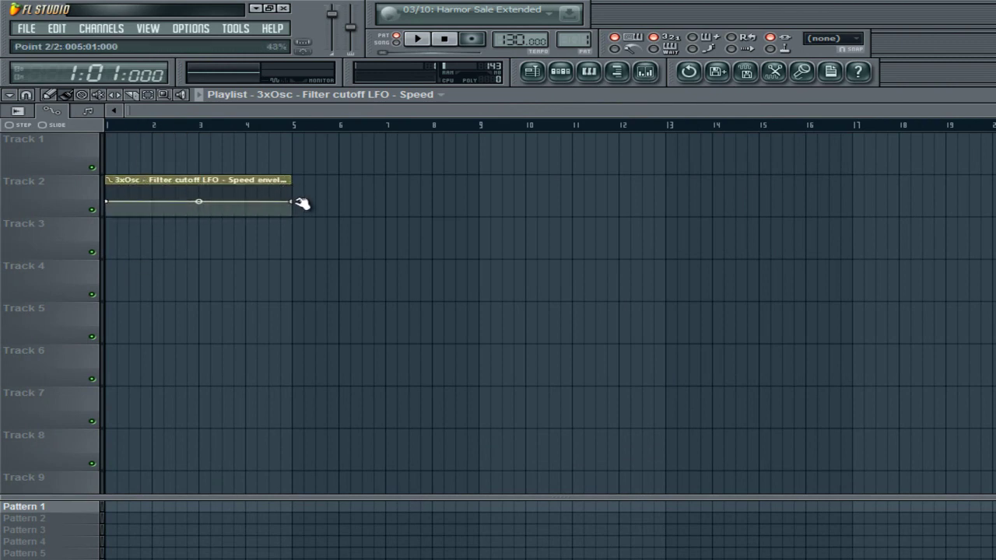
Place Pattern 1 on Track 1 at bar 1 and move the LFO speed automation clip to Track 3
left_click(575, 38)
left_click_drag(303, 164, 116, 151)
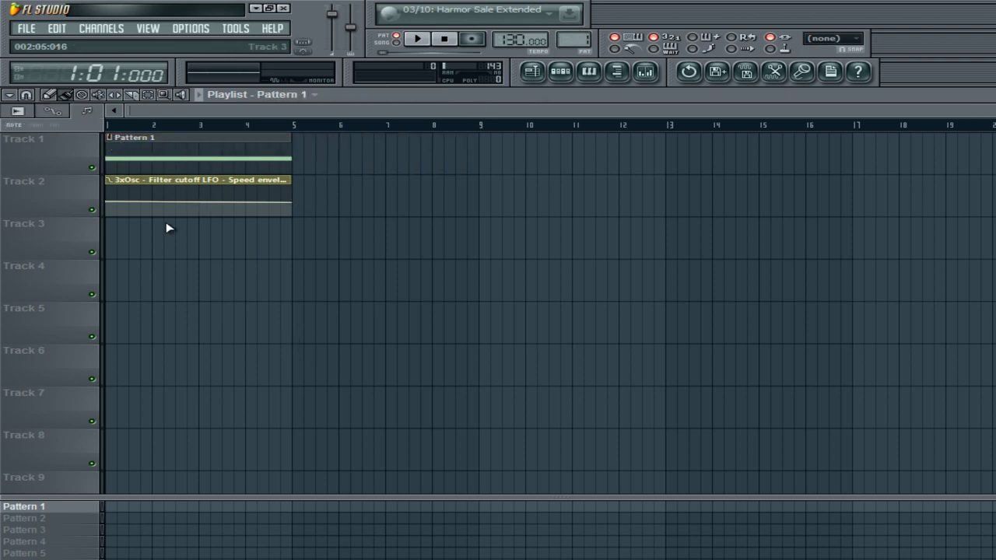
left_click(220, 194)
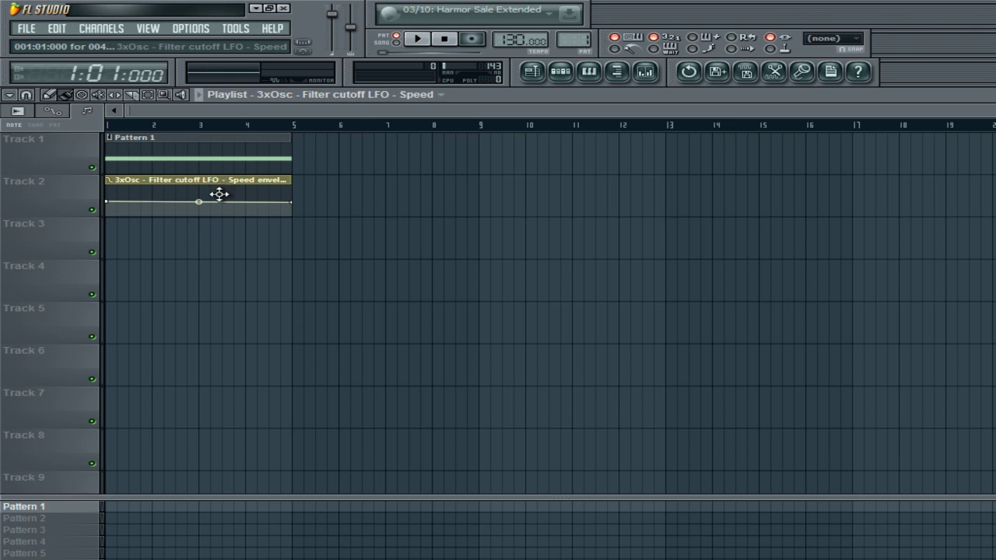
left_click_drag(220, 194, 217, 234)
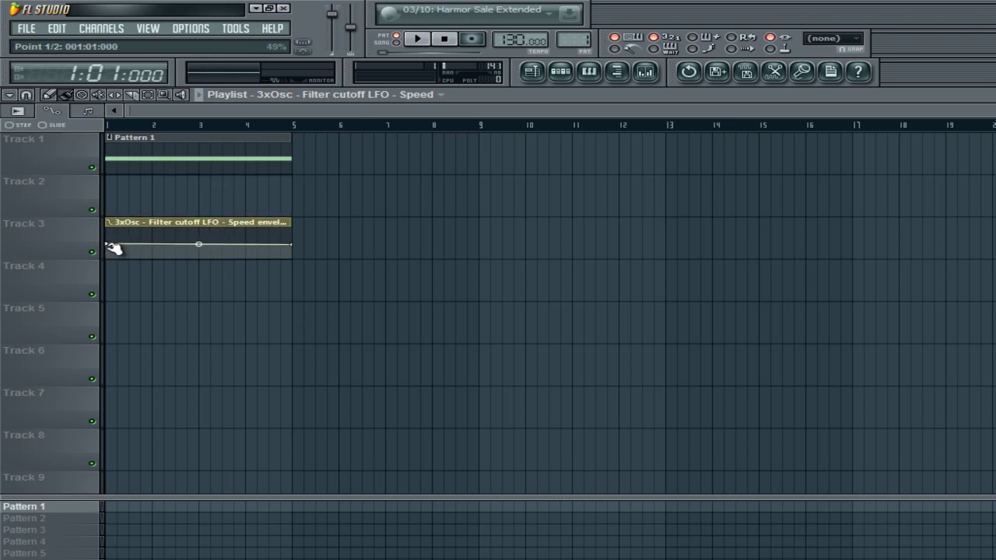
Raise the start point of the LFO speed automation and audition it with the 3xOsc settings open in song mode
left_click_drag(113, 246, 122, 231)
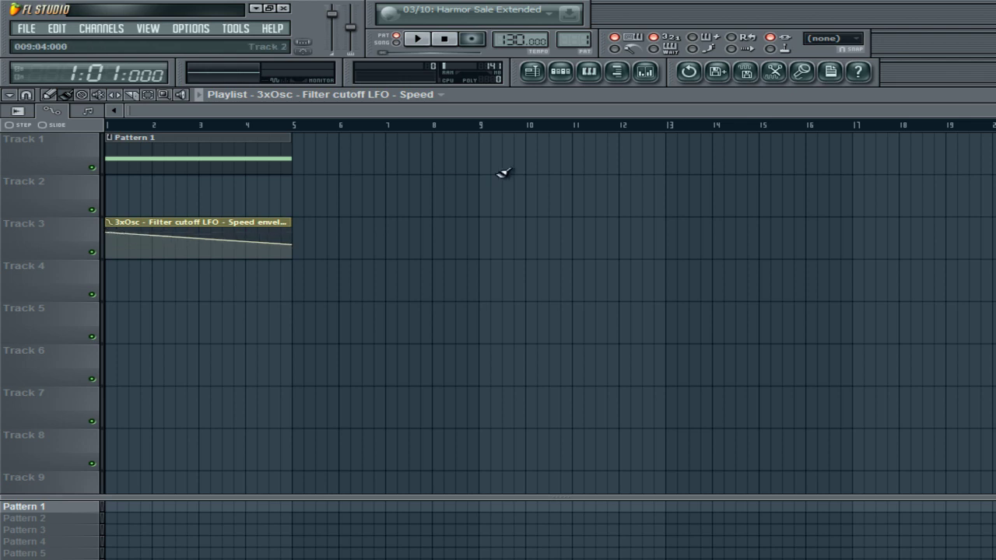
left_click(560, 71)
left_click(413, 221)
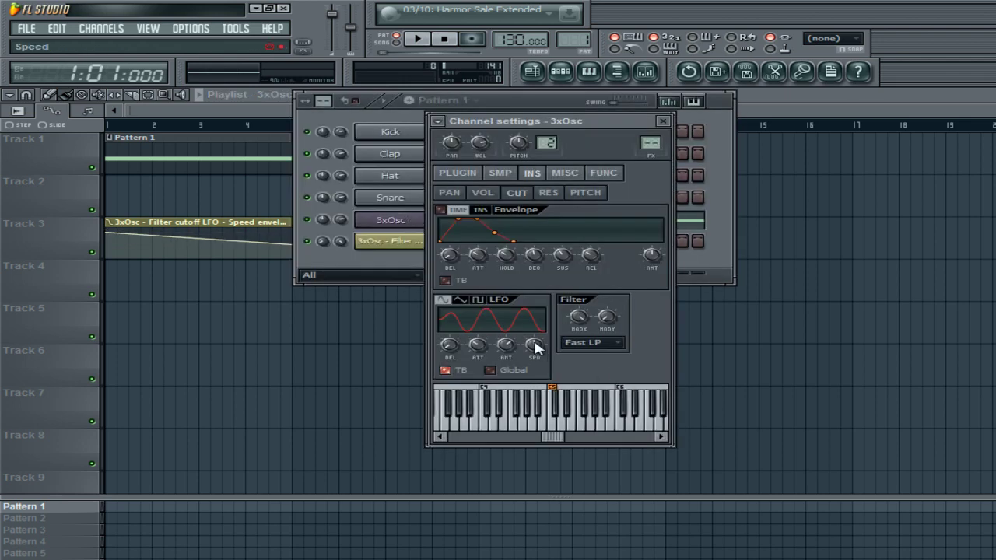
left_click(396, 39)
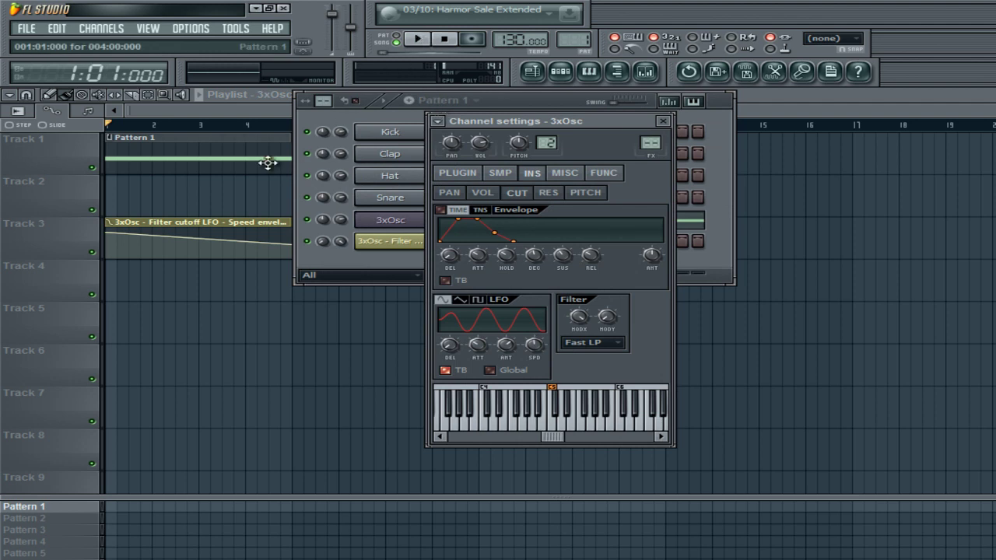
left_click(420, 40)
left_click(448, 41)
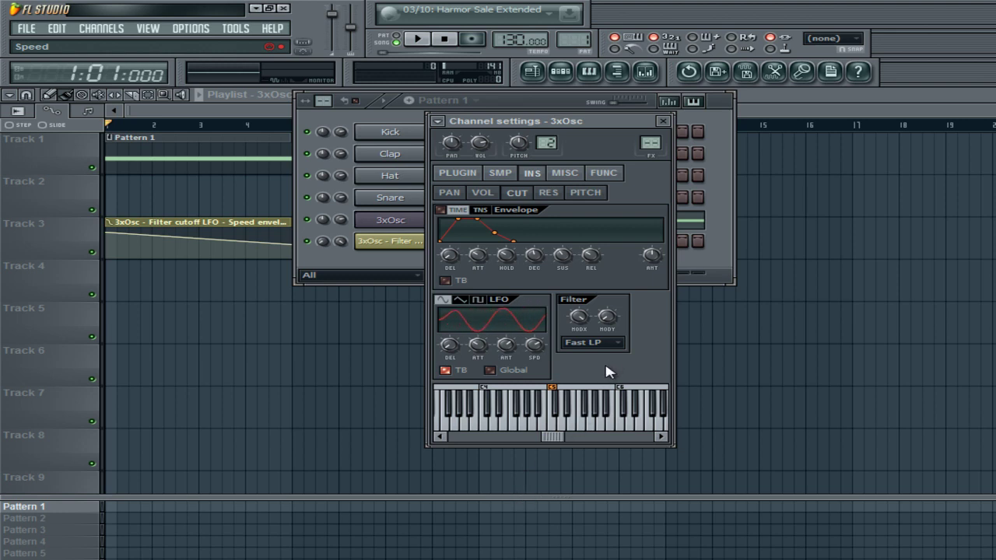
Lower the end point of the LFO speed automation to its minimum and add a slightly lowered control point at bar 4
left_click(118, 229)
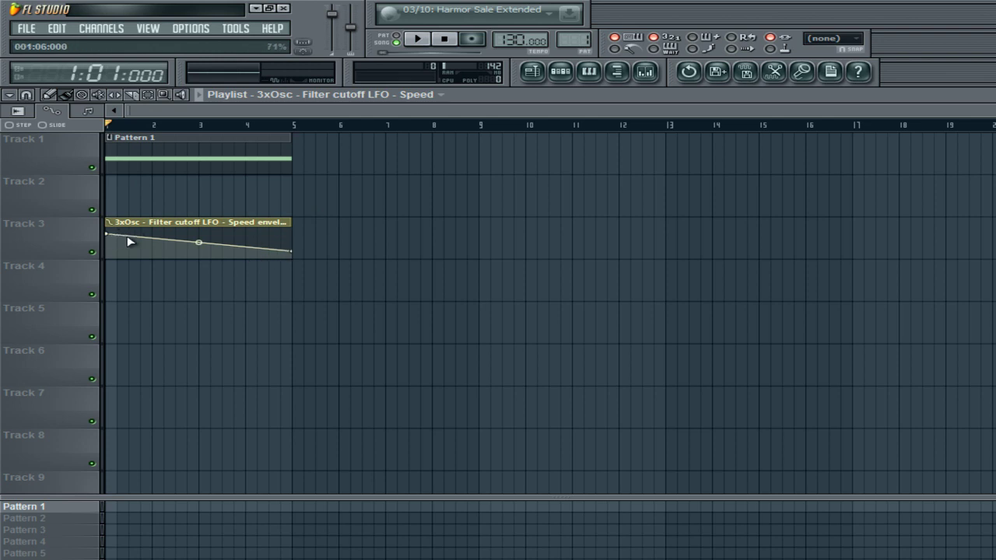
left_click_drag(287, 252, 301, 264)
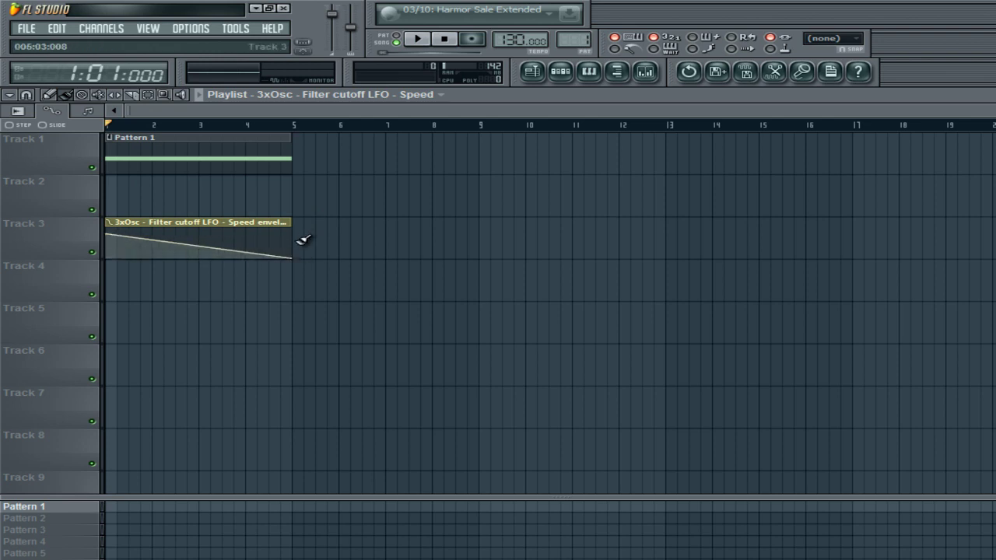
right_click(245, 254)
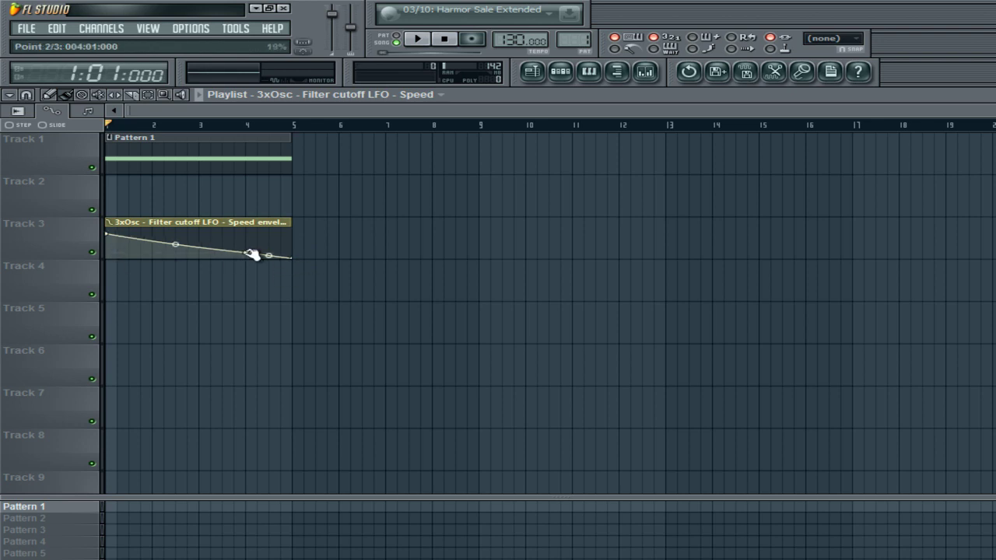
left_click_drag(253, 256, 256, 256)
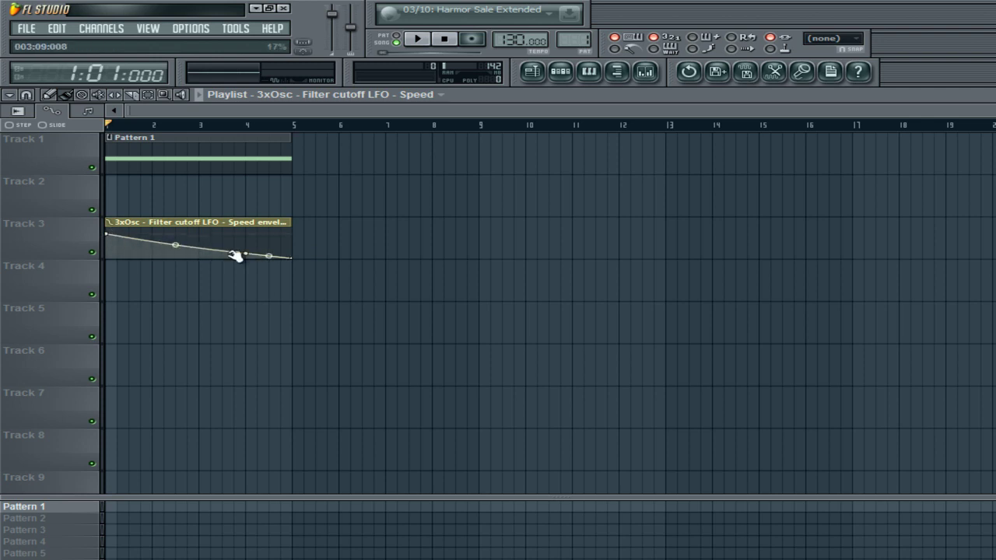
Show the pattern's channels and play the arrangement from bar 1 to hear the LFO speed automation
left_click_drag(235, 126, 293, 126)
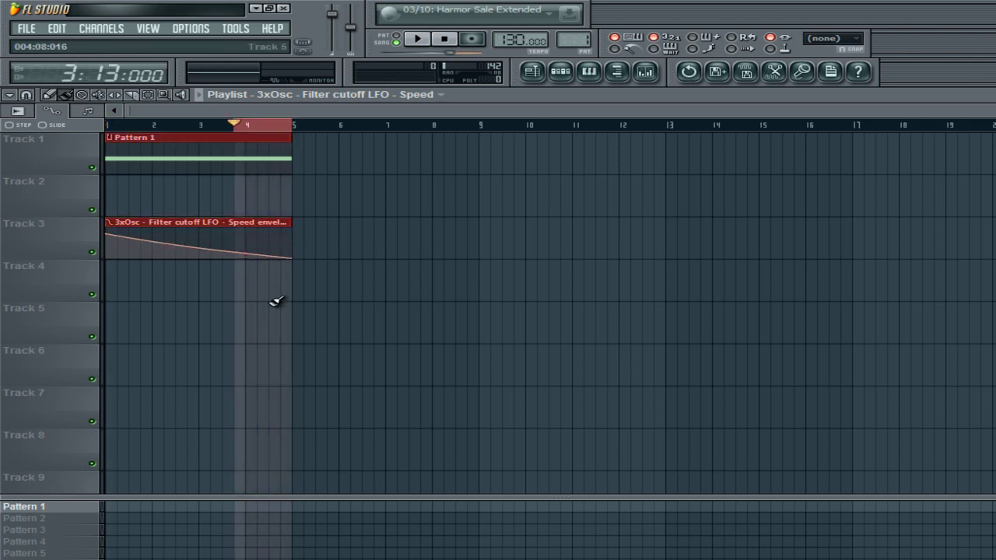
left_click(264, 128)
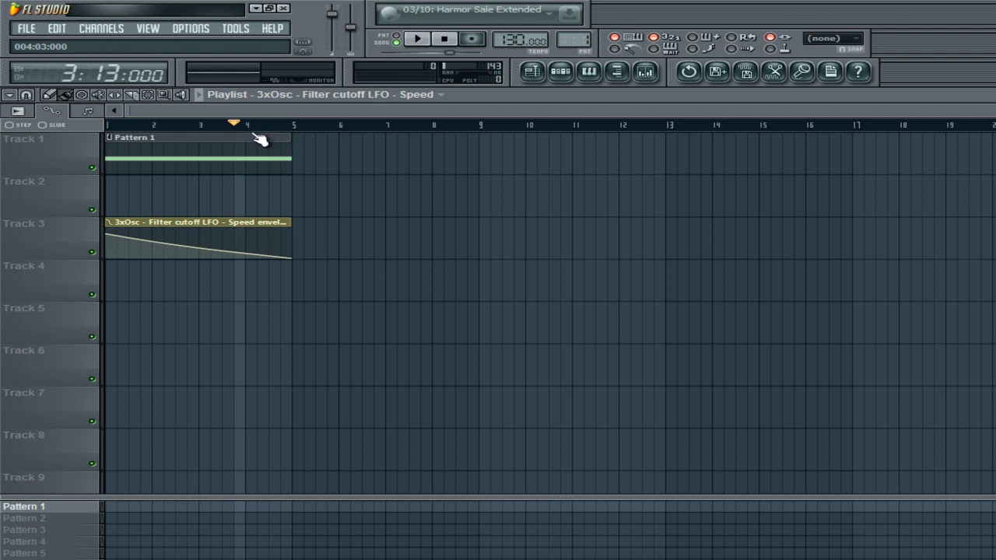
left_click(443, 39)
left_click(559, 71)
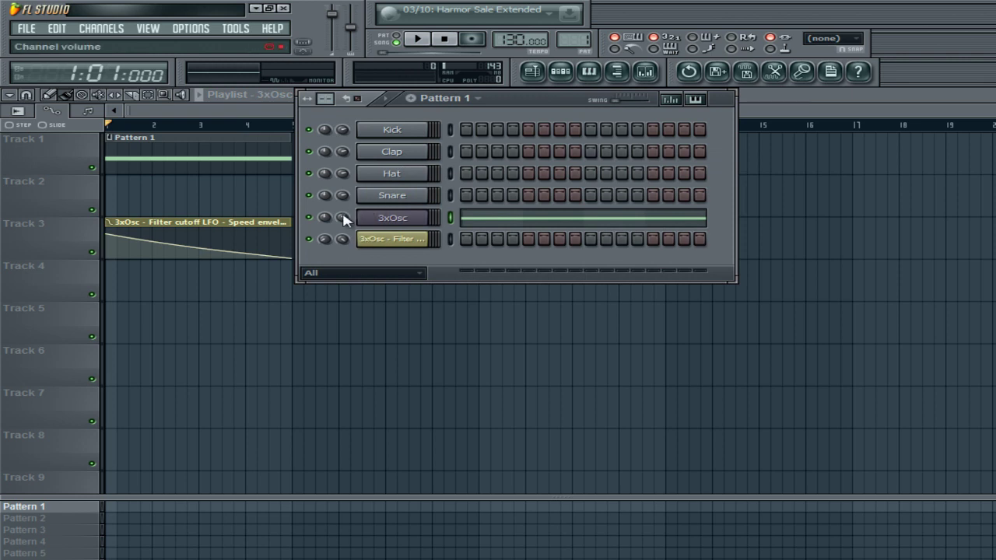
left_click(418, 38)
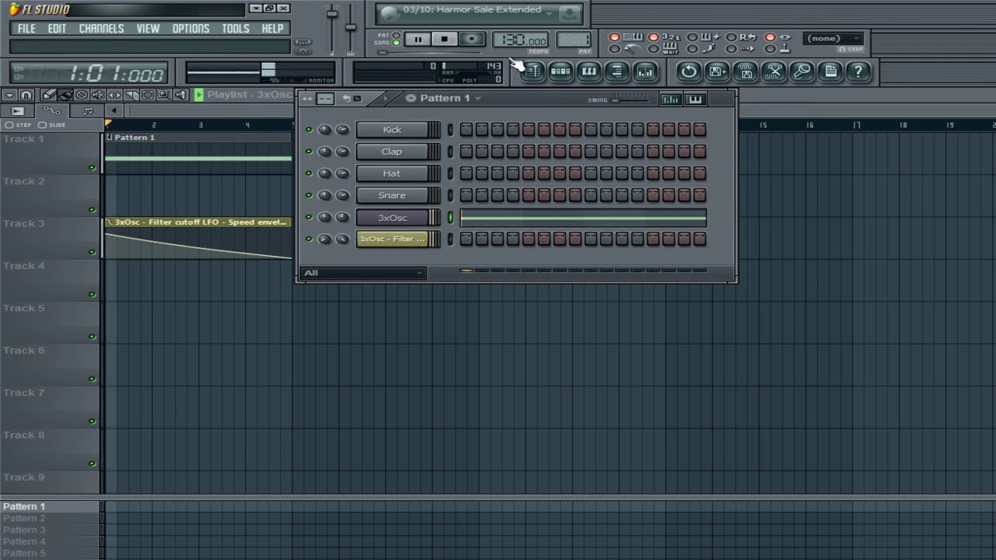
Watch the playlist while the LFO speed automation plays, and stop playback
left_click(754, 101)
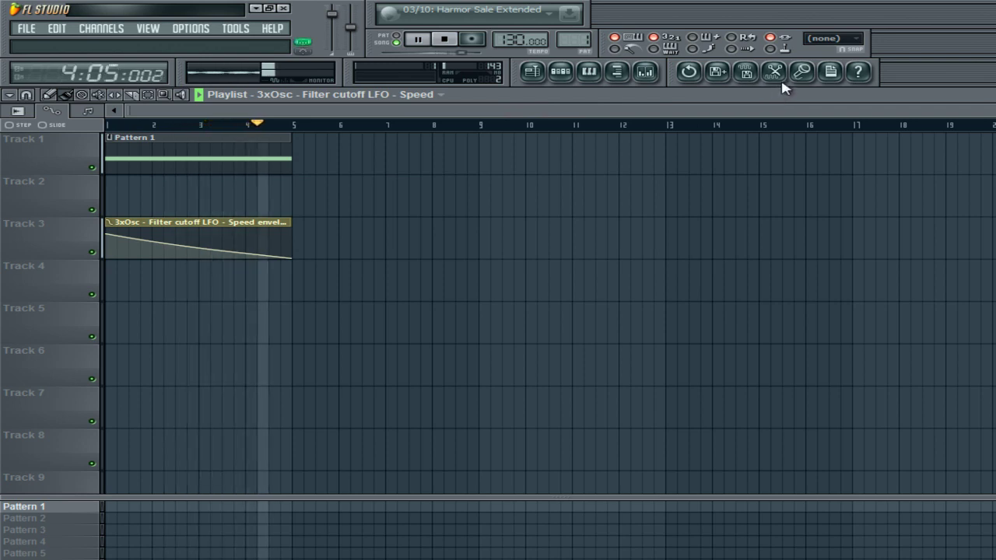
left_click(444, 41)
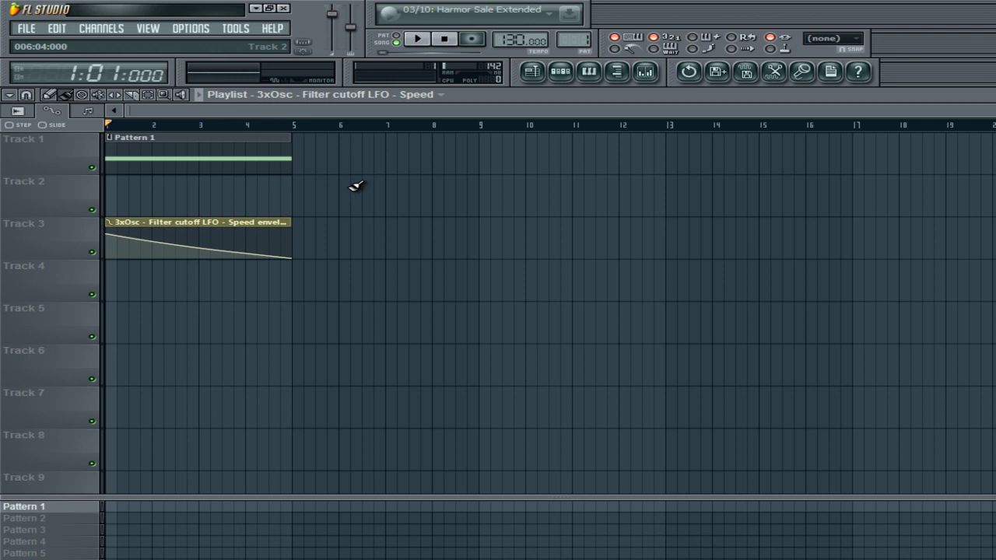
mouse_move(198, 256)
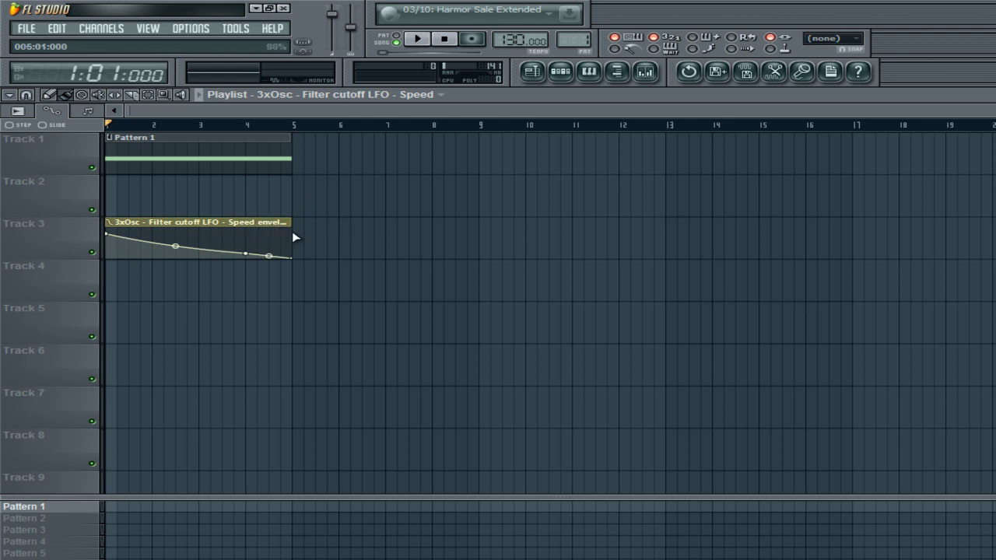
Route the 3xOsc channel to mixer insert 10 and reposition the mixer so its effect slots are accessible
left_click(566, 75)
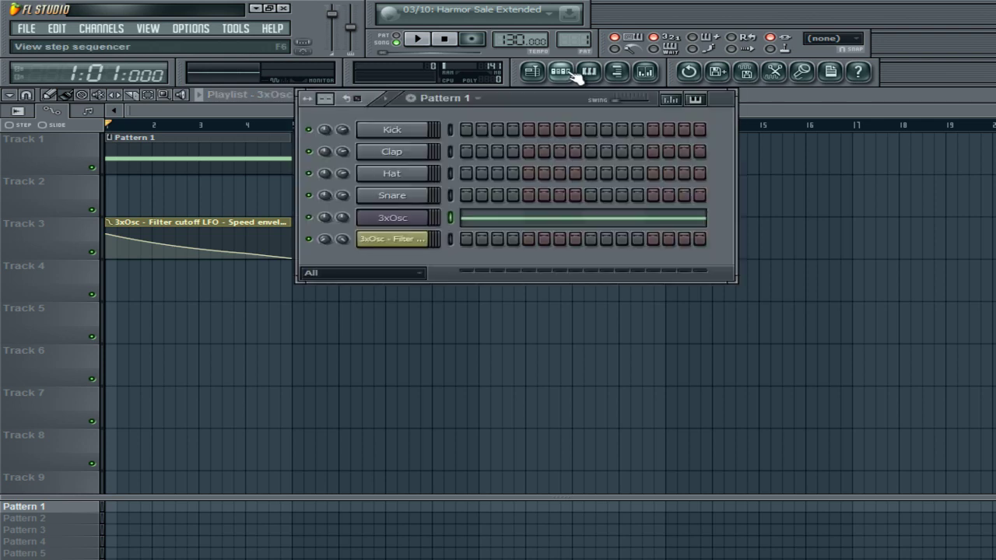
left_click(391, 220)
left_click(644, 75)
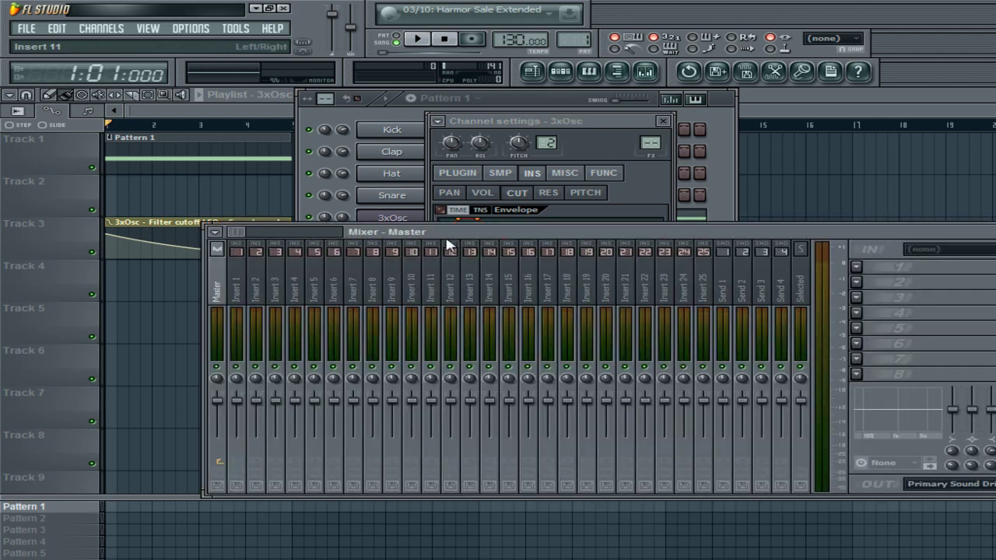
right_click(413, 325)
mouse_move(498, 297)
left_click(662, 298)
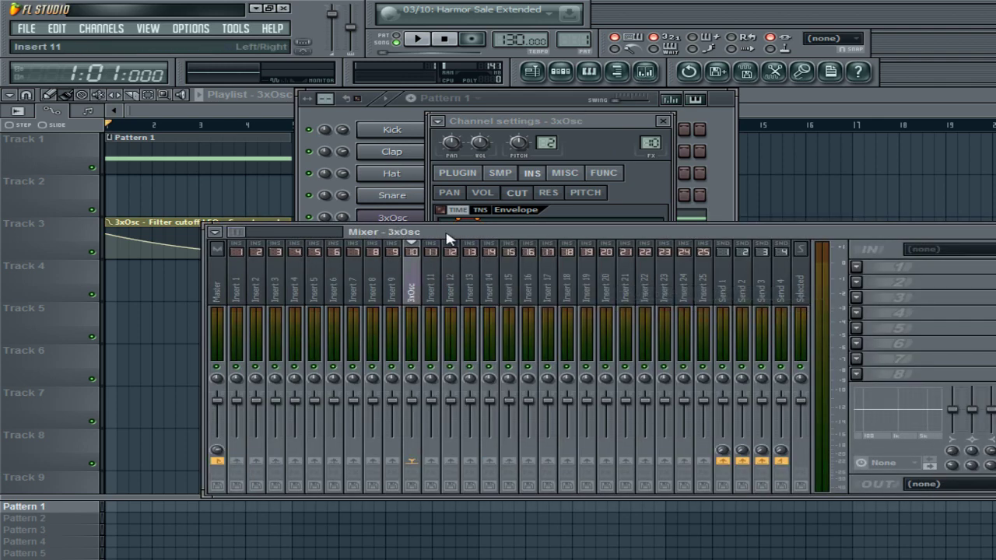
left_click_drag(444, 233, 402, 174)
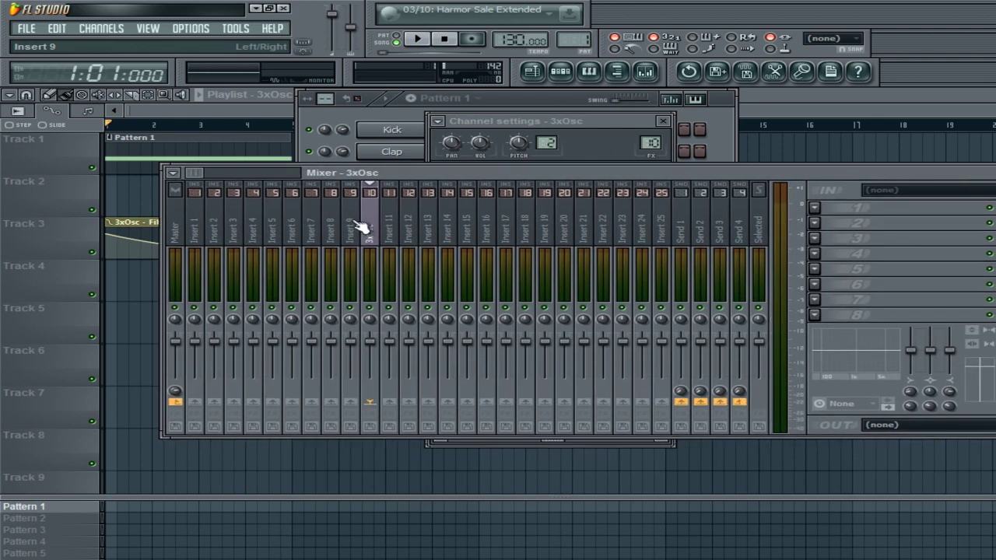
Load a Fruity Free Filter into each of the first two effect slots of the 3xOsc mixer insert
left_click(815, 211)
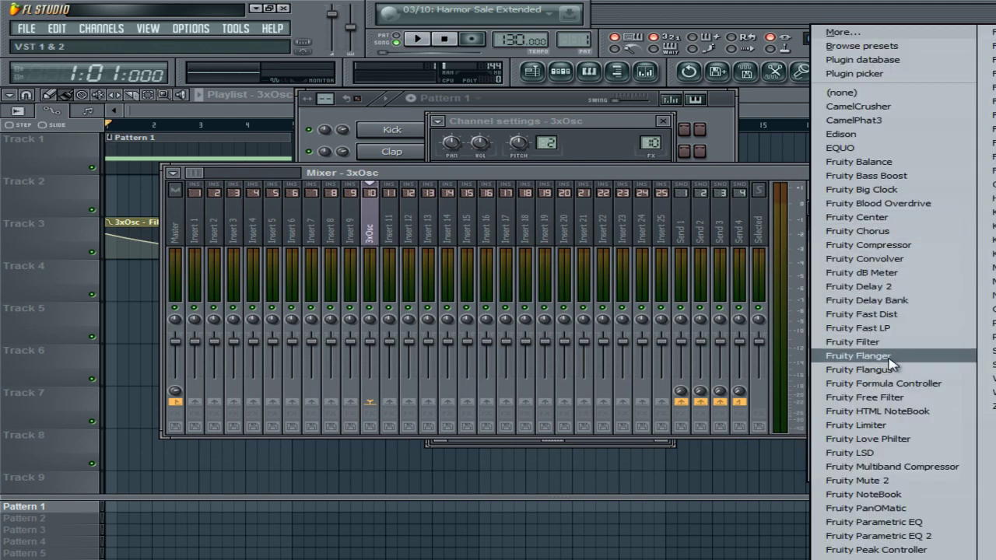
left_click(891, 402)
left_click(813, 222)
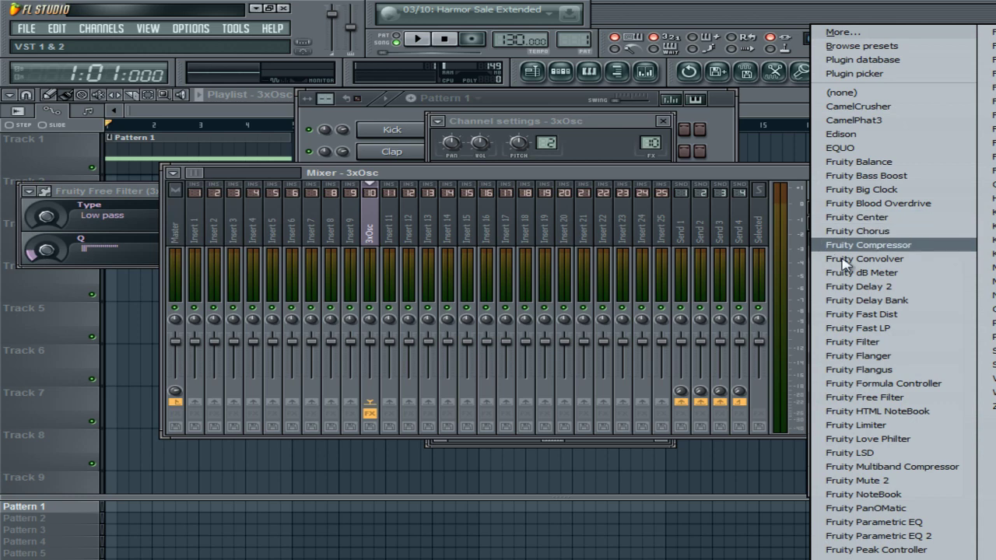
left_click(877, 401)
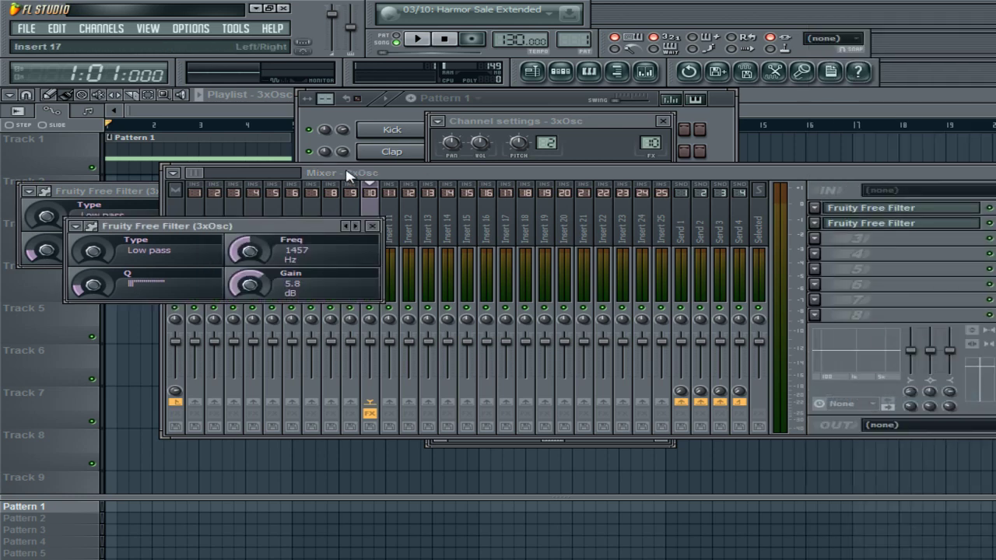
left_click_drag(256, 227, 516, 315)
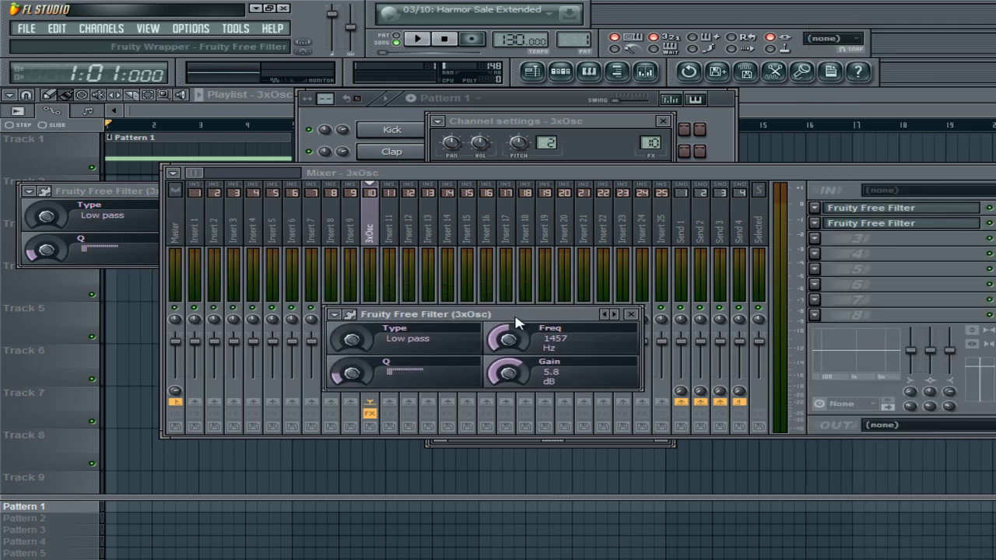
Rename the first Fruity Free Filter as Low Pass and the second as High Pass
double_click(877, 223)
type("Low P")
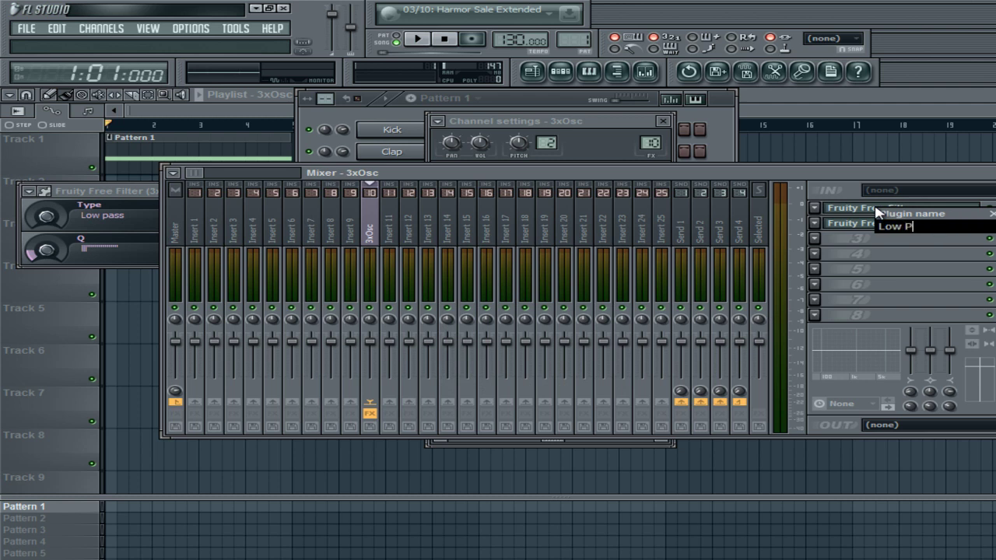
type("ass")
key("Return")
double_click(843, 224)
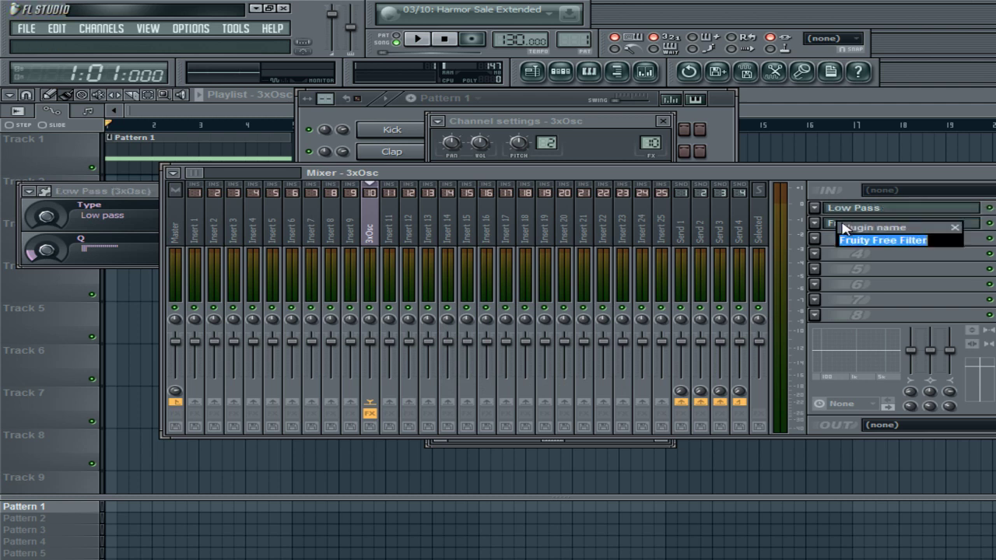
type("Hih")
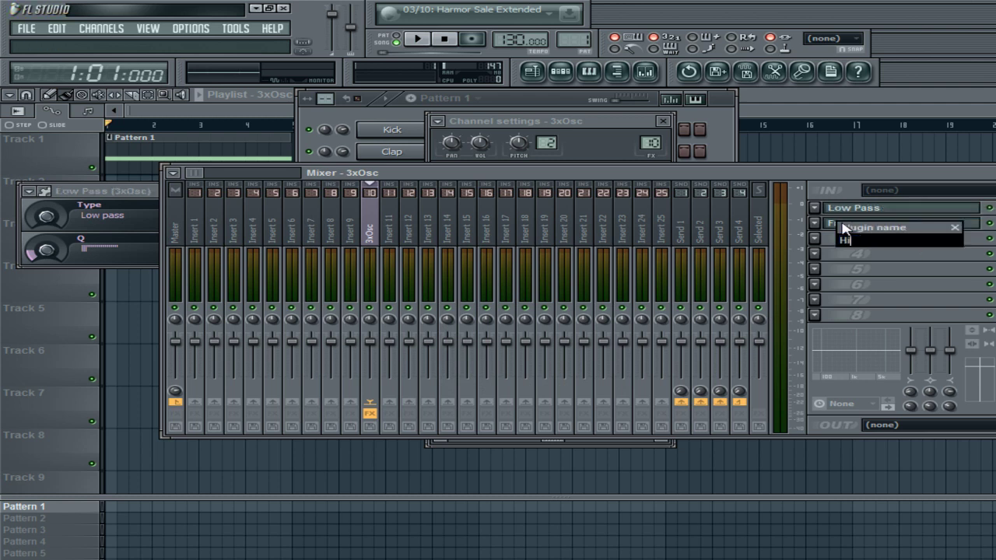
key("Return")
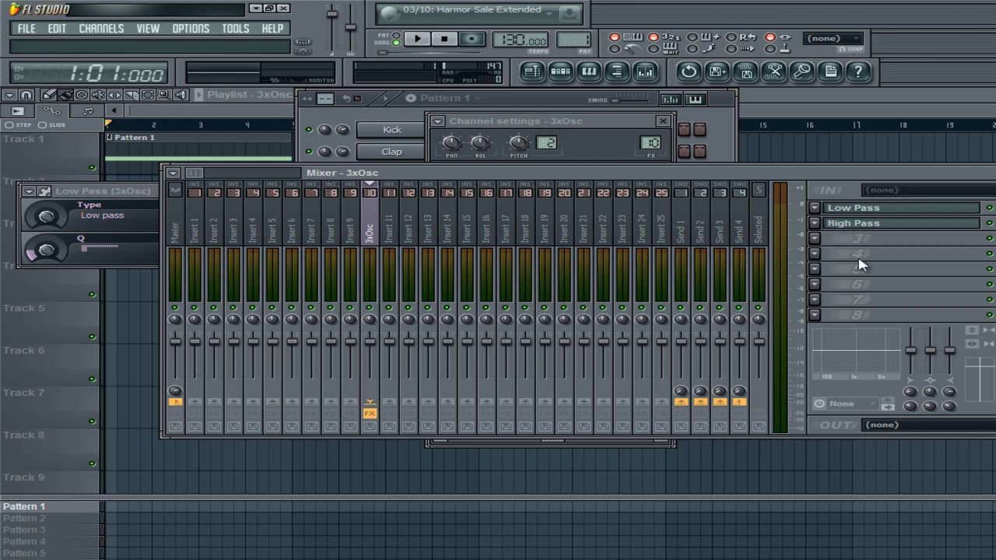
Load Fruity Parametric EQ 2 into the third effect slot and make its band 1 a high pass
left_click(814, 238)
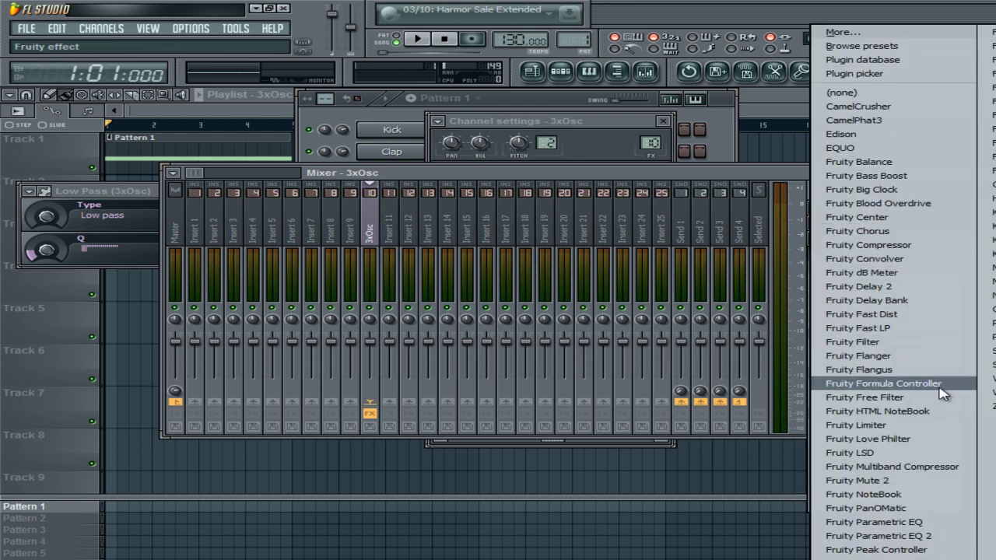
left_click(896, 536)
left_click(572, 298)
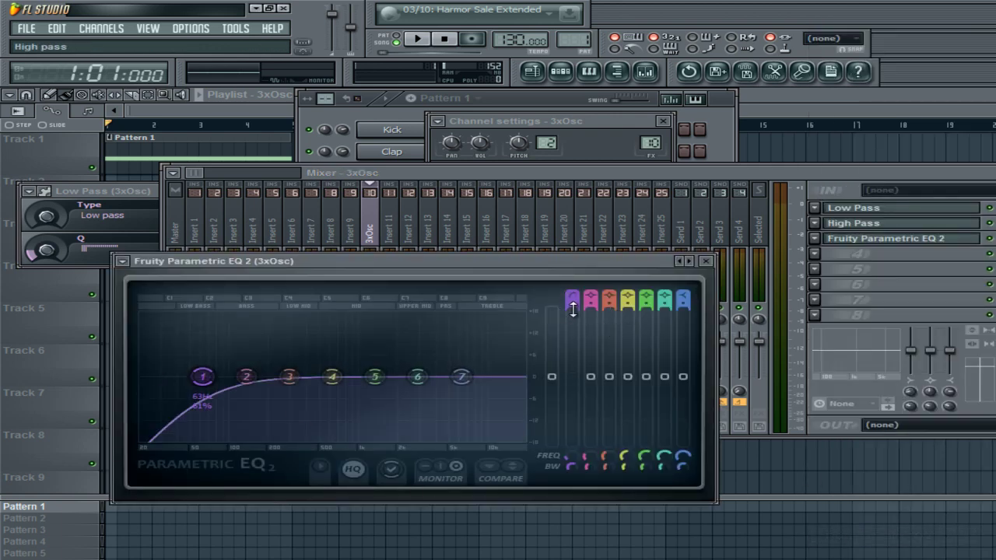
Give EQ band 1 a steep low cut between 200 and 500 Hz and slightly boost bands 4 to 7
left_click_drag(567, 263, 598, 188)
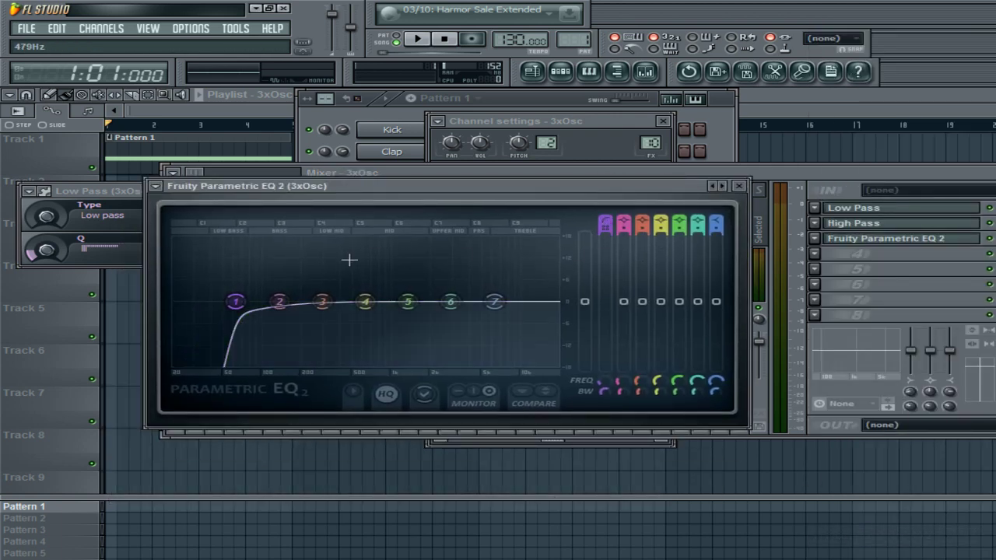
left_click_drag(237, 302, 451, 302)
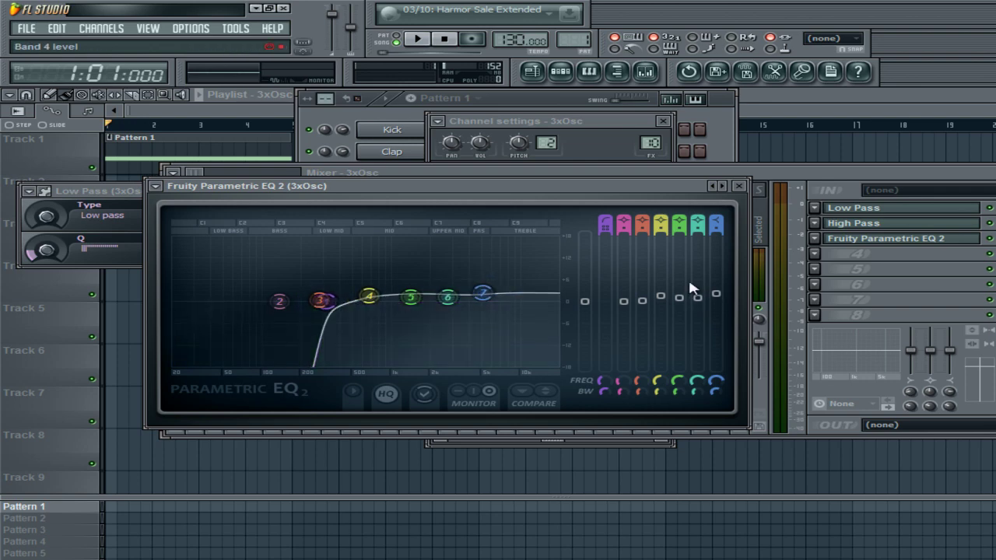
left_click(874, 278)
left_click(824, 260)
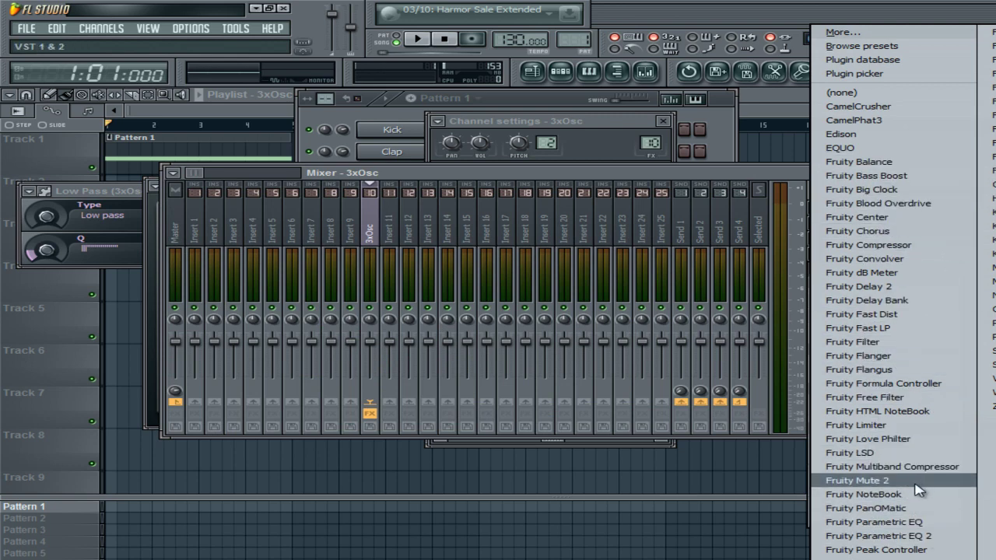
left_click(914, 512)
mouse_move(326, 334)
left_mouse_down()
mouse_move(304, 325)
mouse_move(323, 318)
left_mouse_up()
left_click(376, 296)
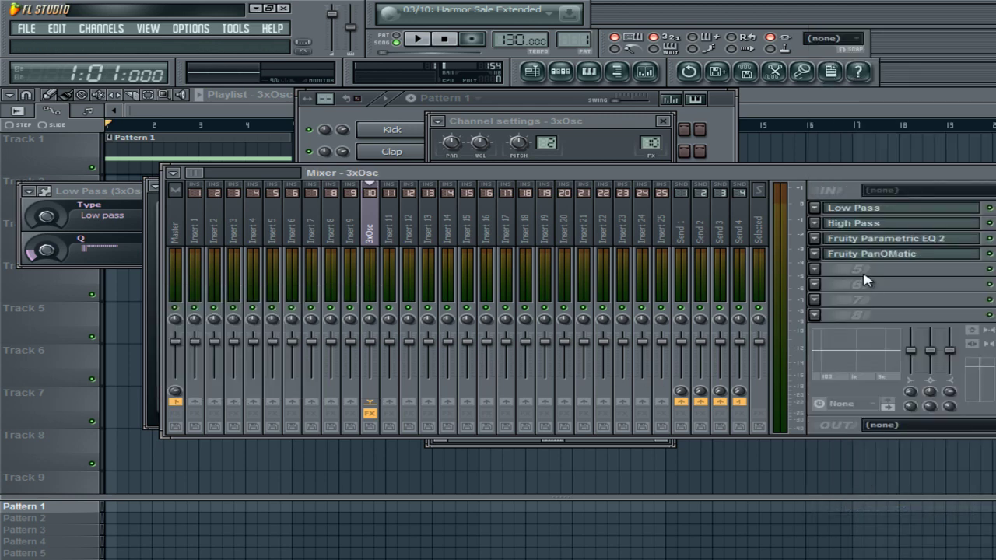
left_click(821, 254)
mouse_move(834, 271)
left_click(844, 31)
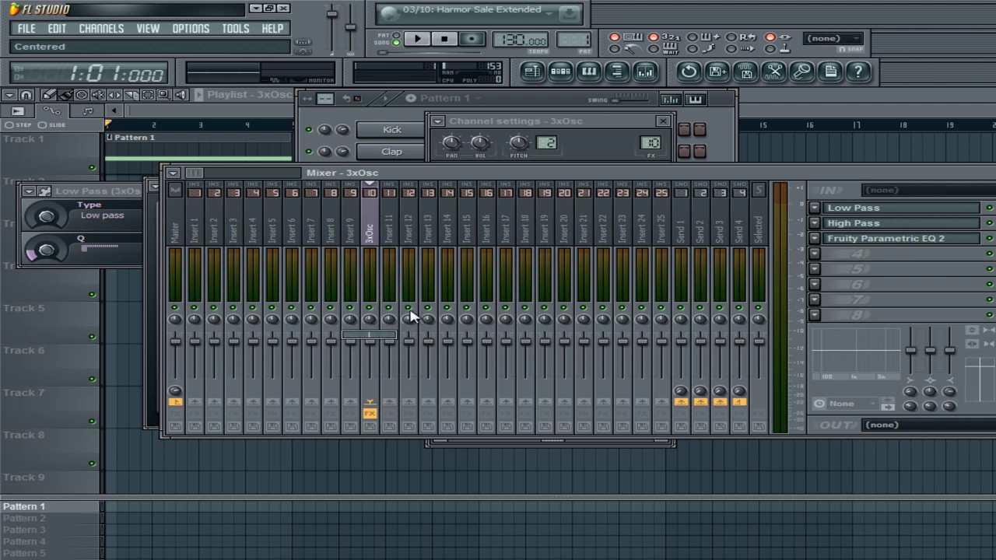
Set the Low Pass filter's Q to its minimum and create an automation clip for its frequency
left_click(876, 209)
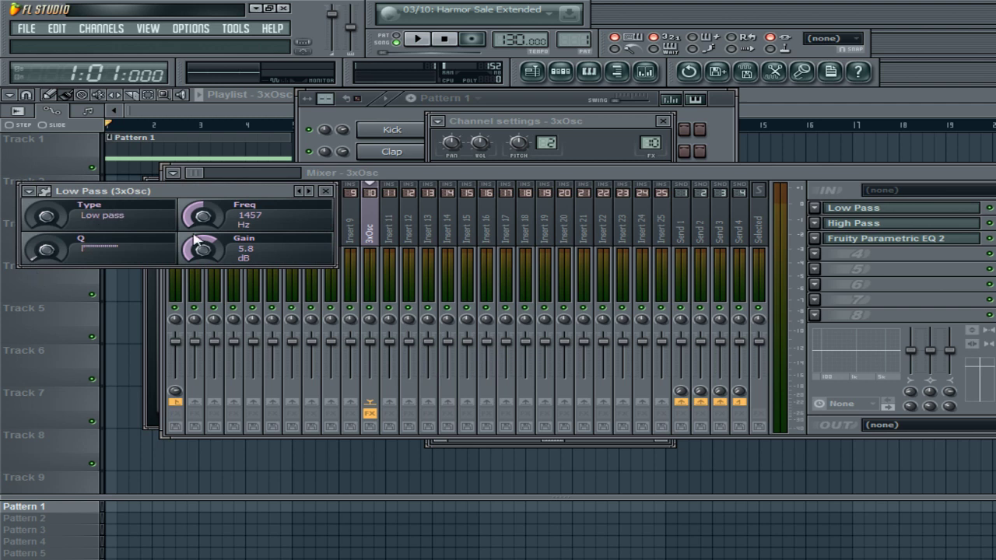
right_click(196, 220)
left_click(257, 303)
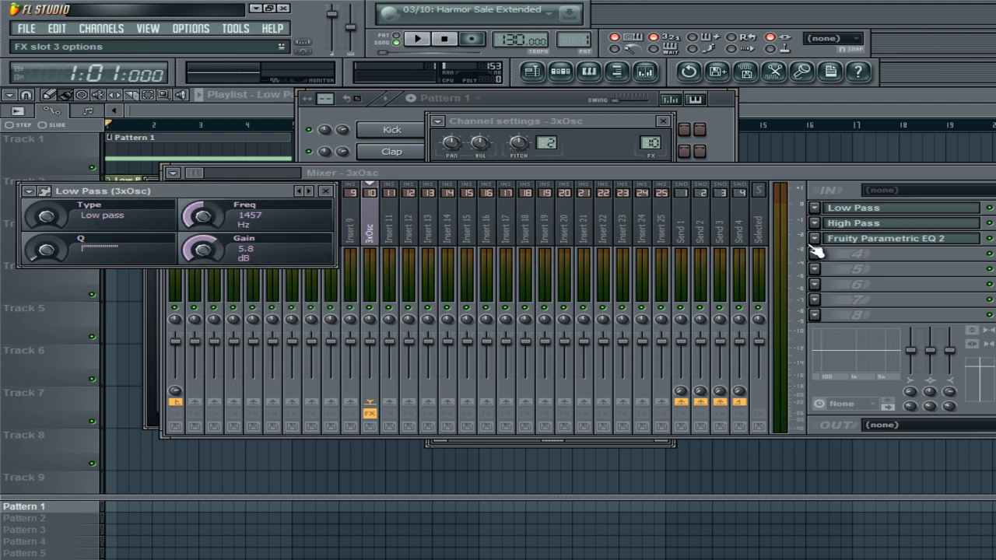
Set the High Pass filter to type High pass with minimum Q and create an automation clip for its frequency
left_click(866, 224)
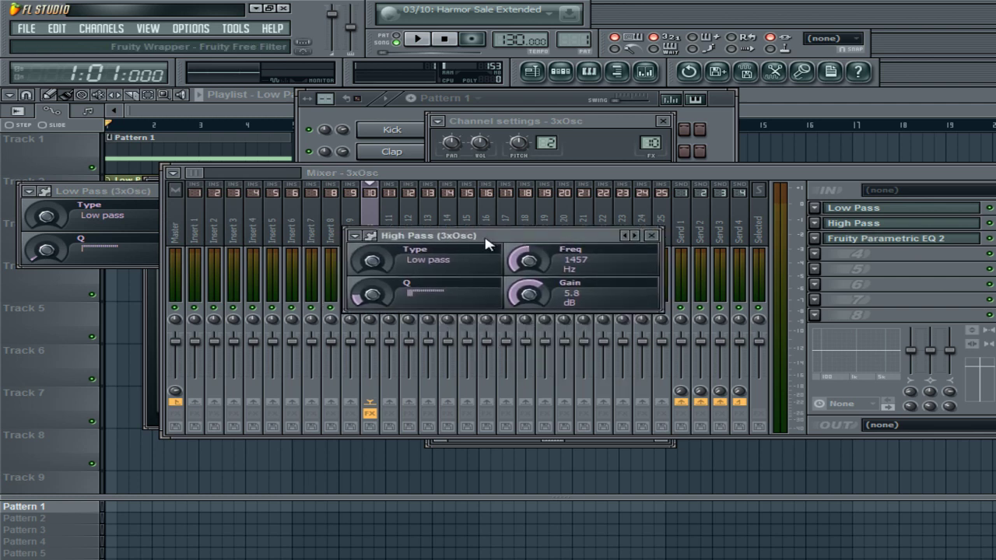
left_click_drag(374, 259, 386, 201)
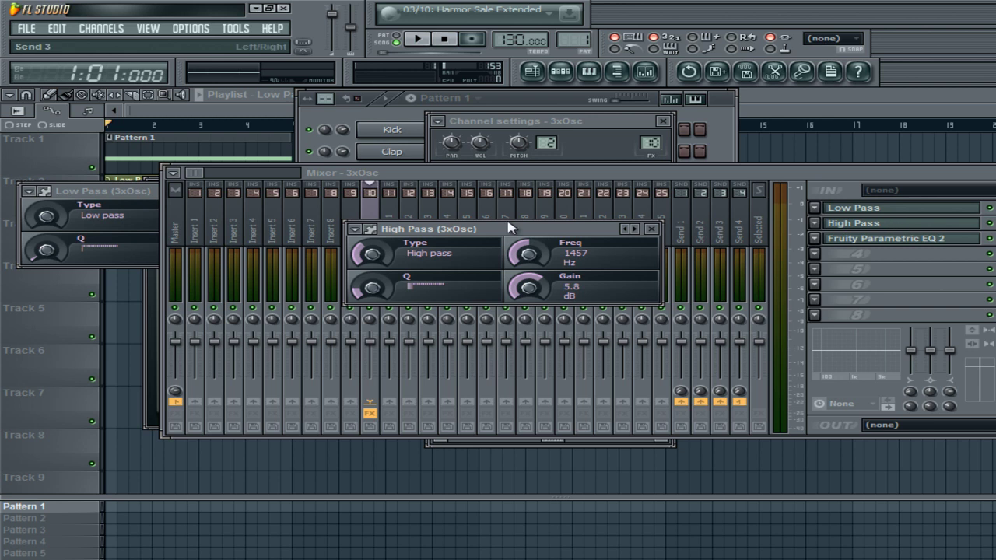
left_click_drag(364, 296, 368, 313)
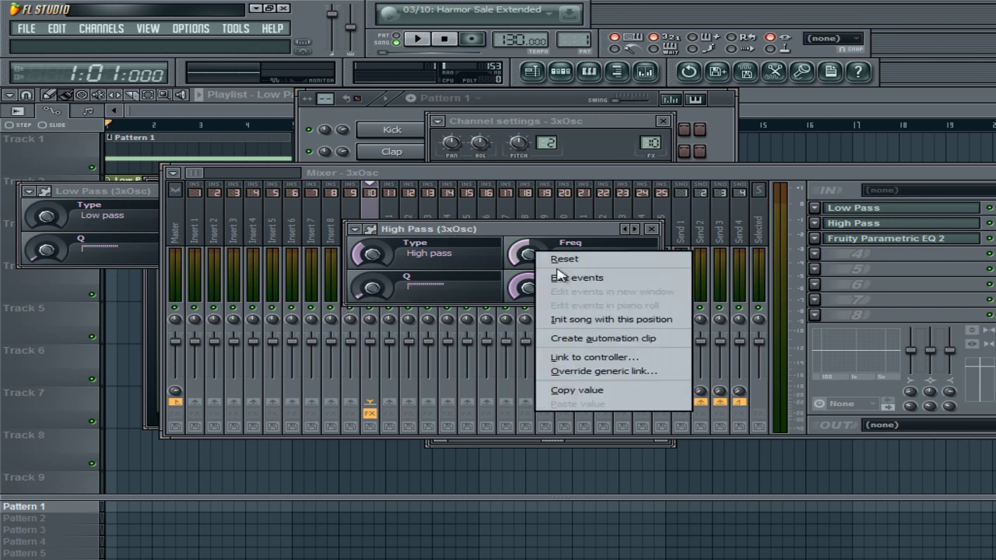
left_click(610, 339)
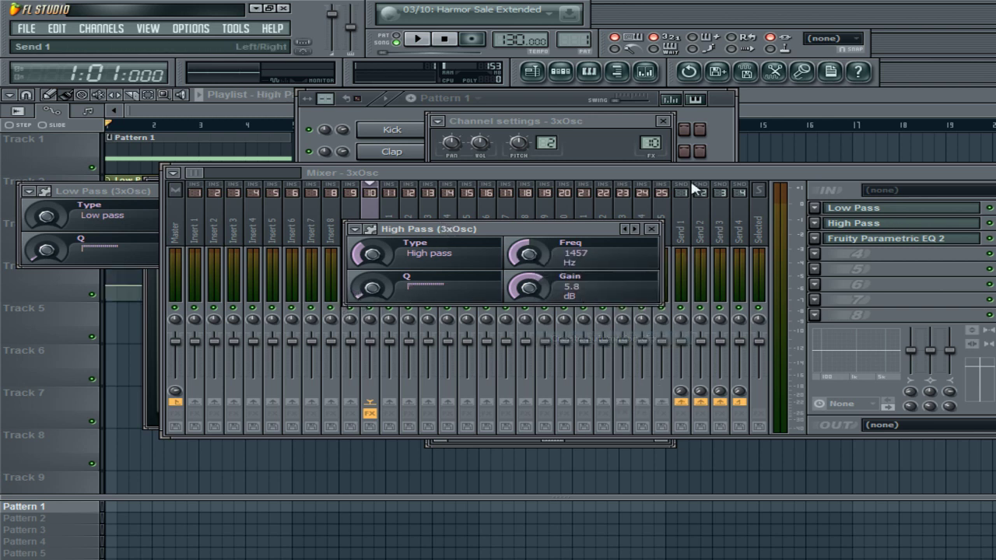
Arrange the playlist with the Low Pass frequency automation on Track 4 and the High Pass frequency automation on Track 5
left_click(806, 94)
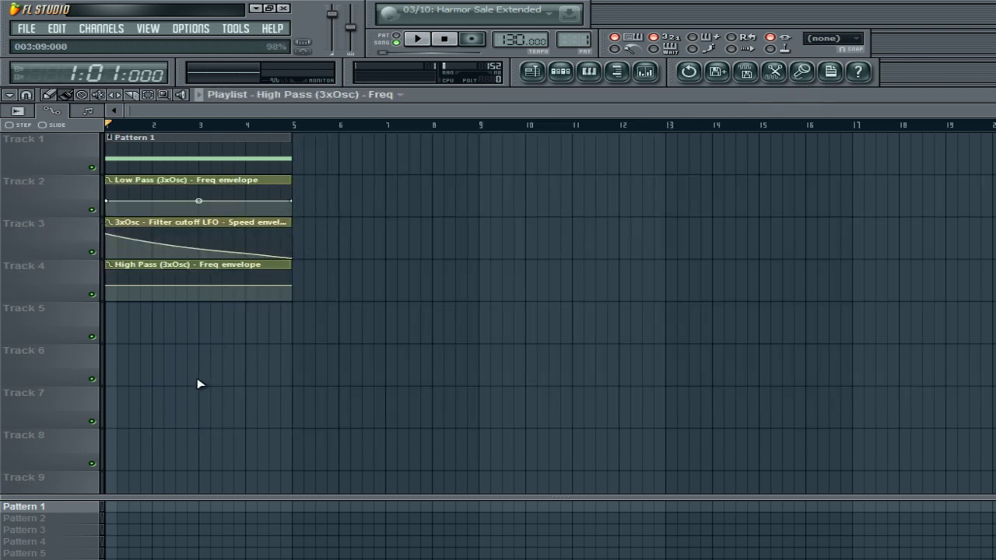
left_click_drag(145, 176, 144, 319)
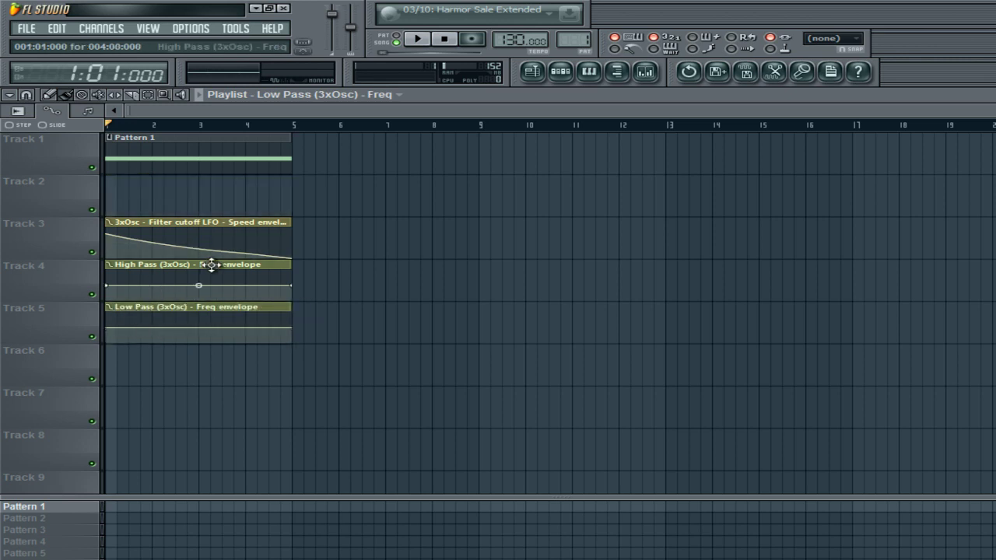
left_click_drag(211, 265, 171, 337)
left_click_drag(178, 278, 179, 319)
left_click(378, 344)
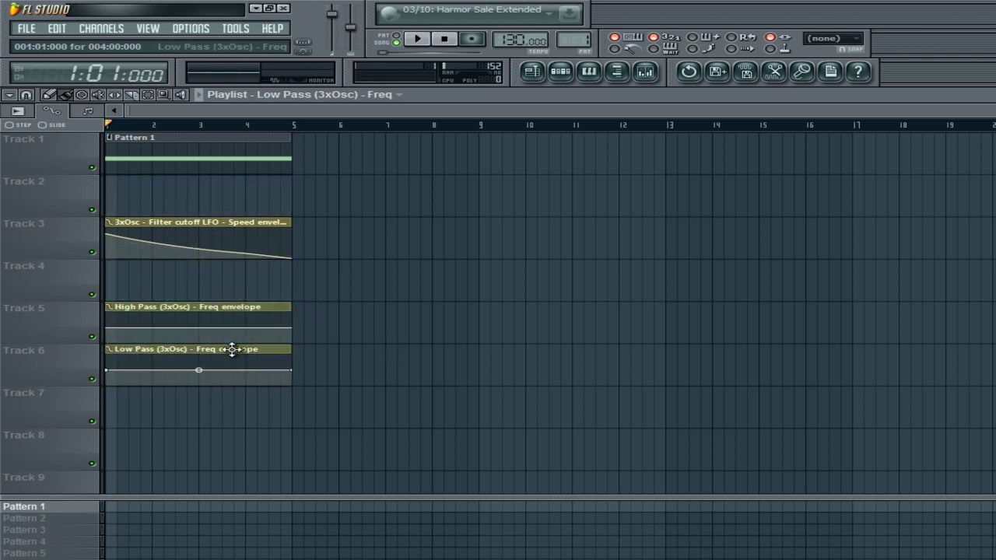
left_click_drag(201, 349, 187, 291)
left_click(356, 300)
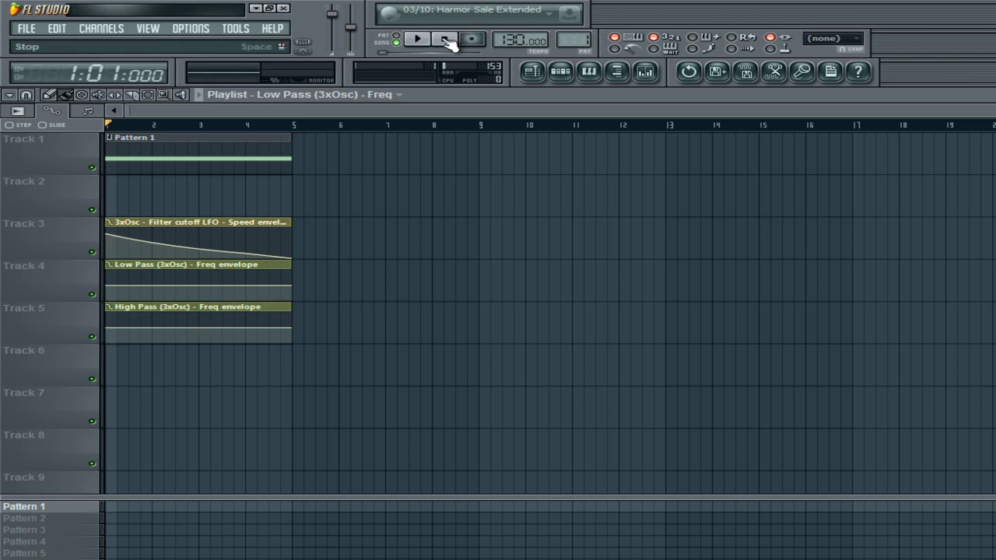
Shape the High Pass frequency envelope on Track 5 with a slightly raised start, a minimum end value and an outward-bowed falling curve
mouse_move(118, 284)
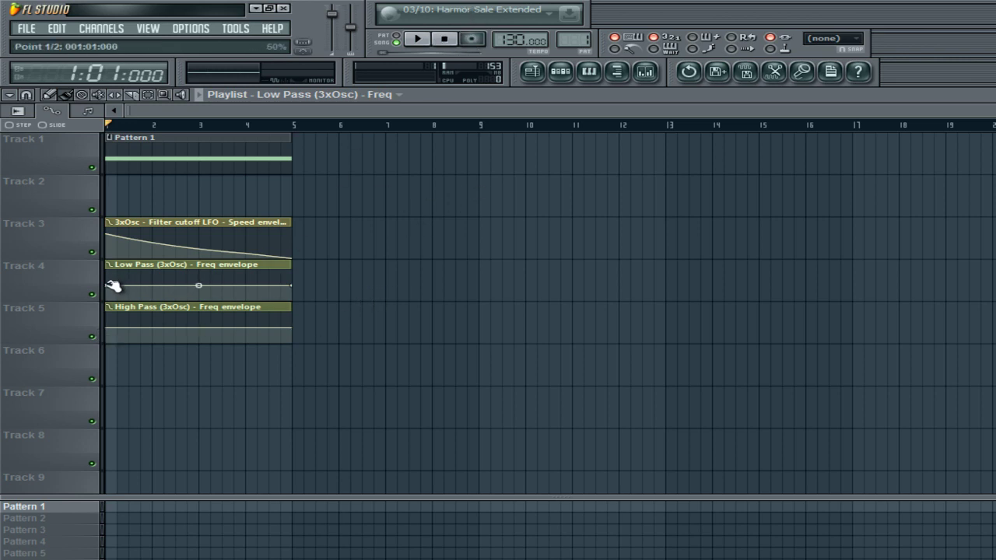
mouse_move(113, 330)
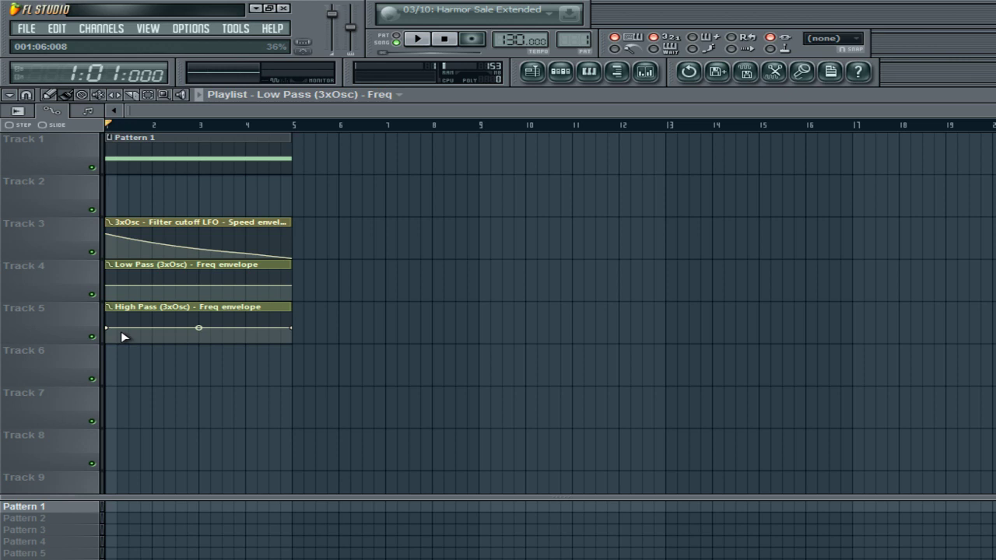
left_click_drag(106, 328, 107, 320)
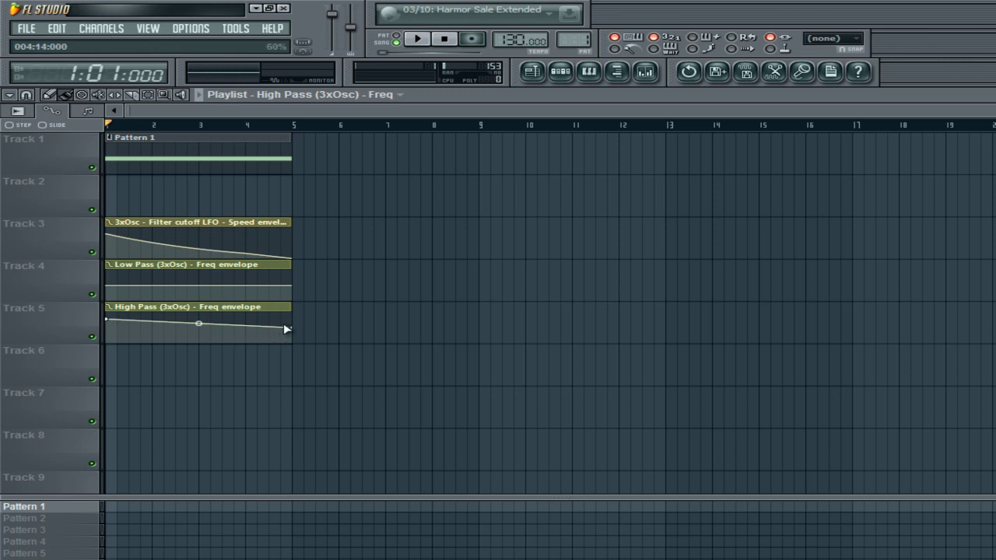
mouse_move(294, 331)
left_mouse_down()
mouse_move(300, 345)
mouse_move(280, 342)
mouse_move(304, 347)
left_mouse_up()
mouse_move(198, 329)
left_mouse_down()
mouse_move(214, 317)
mouse_move(186, 330)
mouse_move(213, 331)
left_mouse_up()
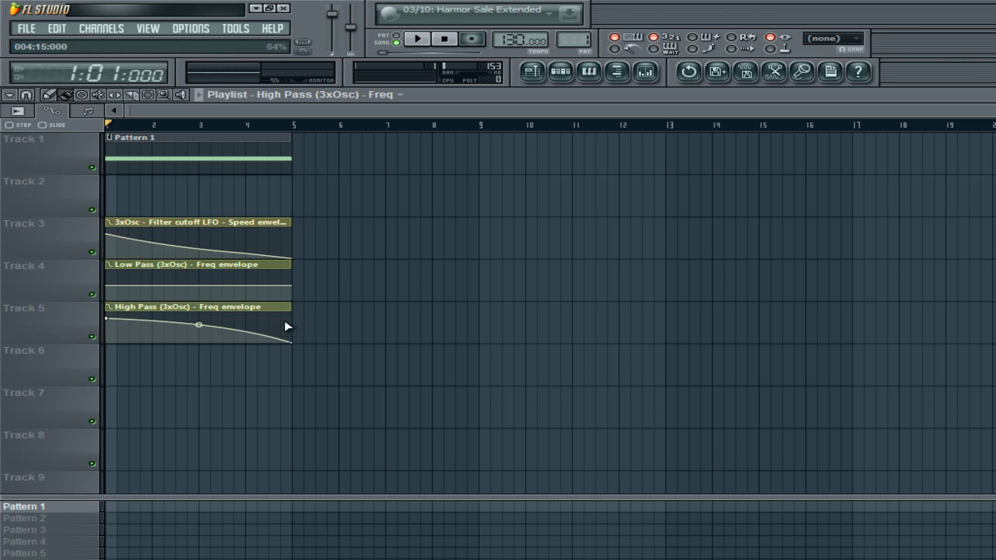
Raise the end of the Low Pass frequency envelope on Track 4 to maximum and bend it into a slow-starting rise
left_click_drag(301, 285, 299, 268)
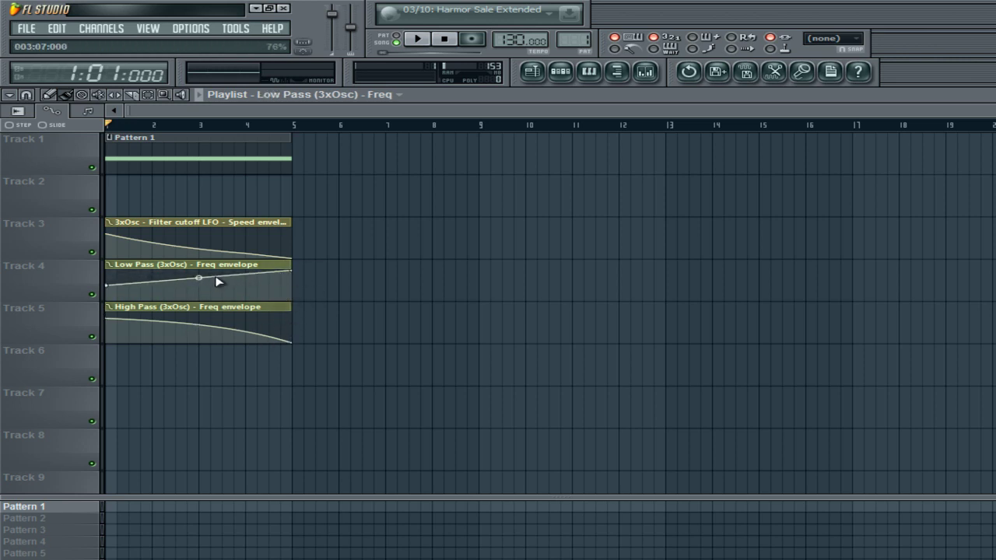
left_click_drag(199, 278, 199, 309)
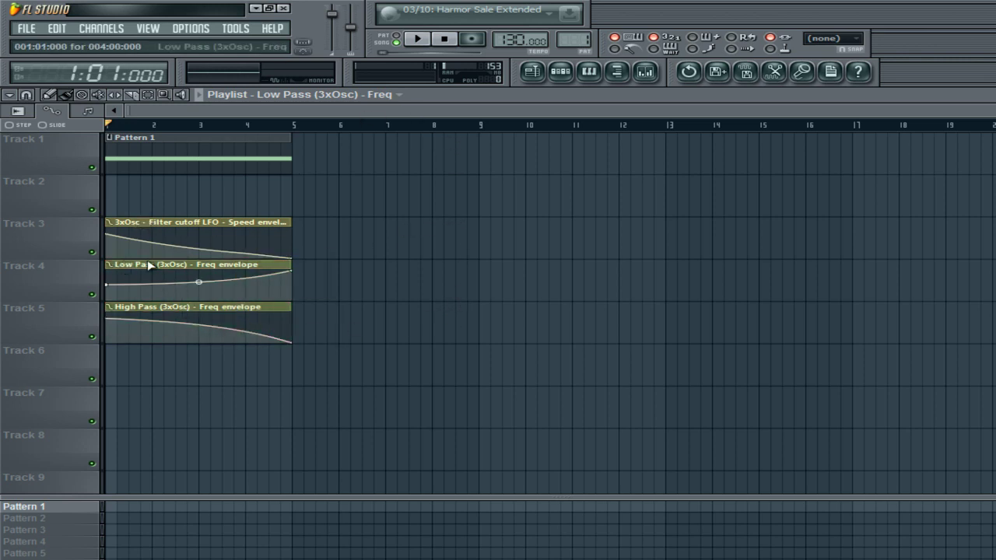
Play the arrangement and slightly lower the start point of the filter cutoff LFO speed envelope on Track 3
left_click(417, 39)
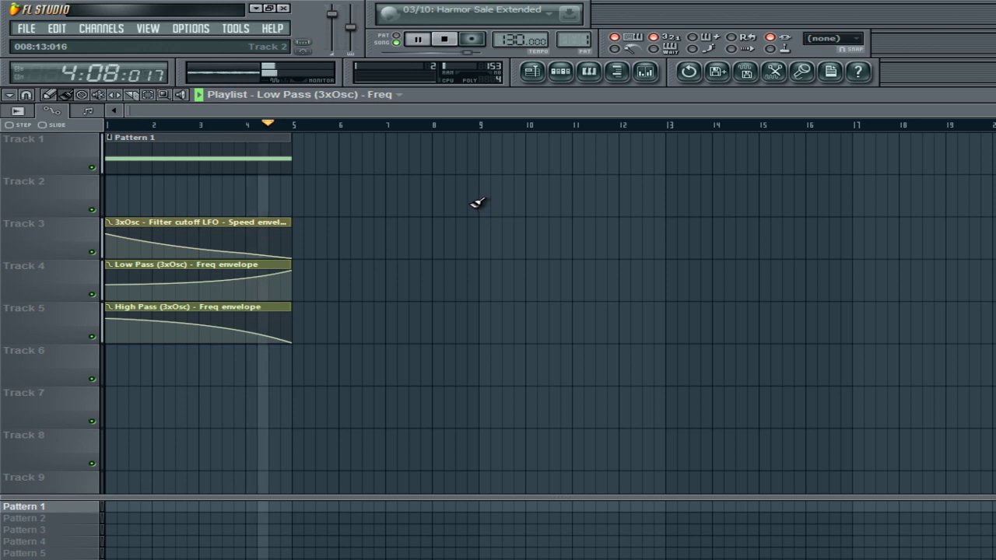
key("space")
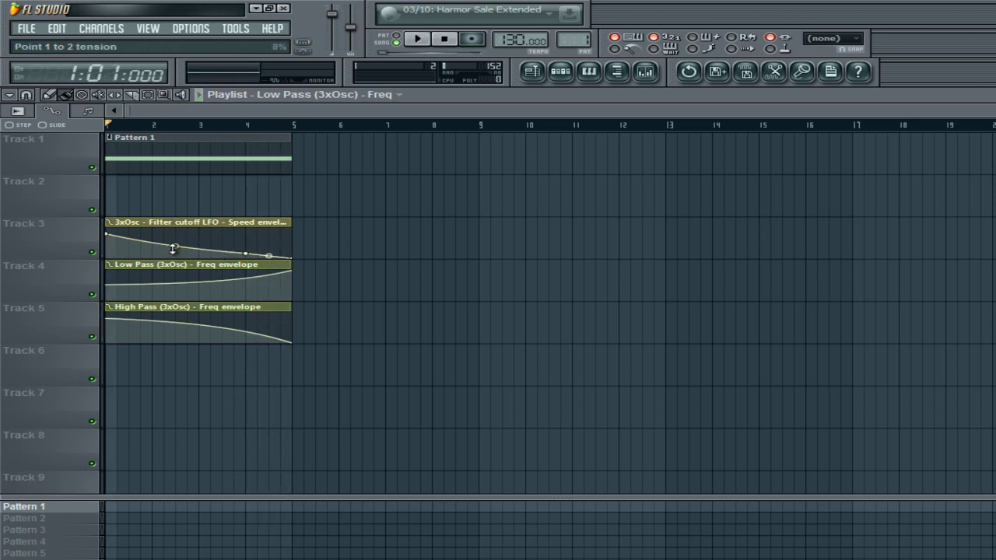
left_click(112, 233)
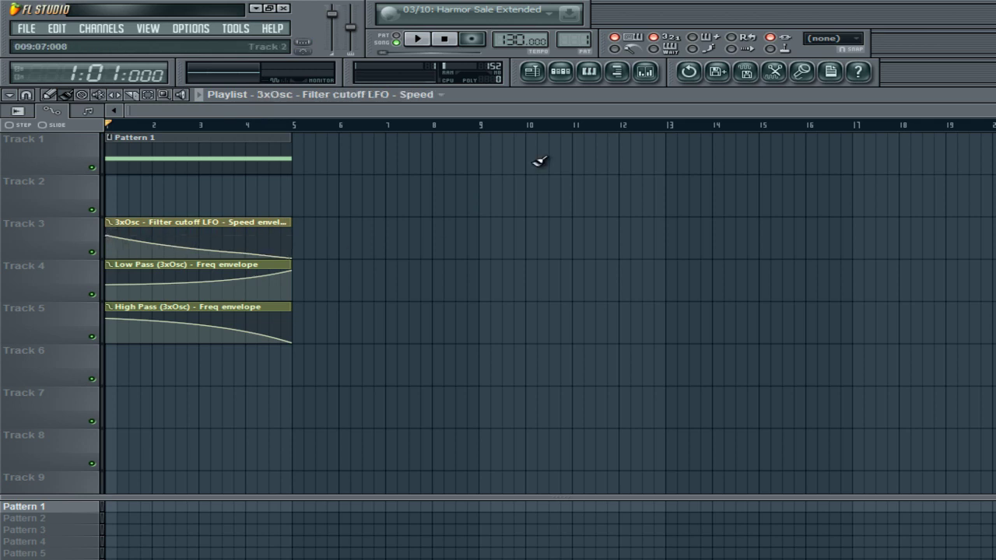
Create an automation clip for the 3xOsc mixer track's panning and place it on playlist Track 6
left_click(560, 72)
left_click(568, 75)
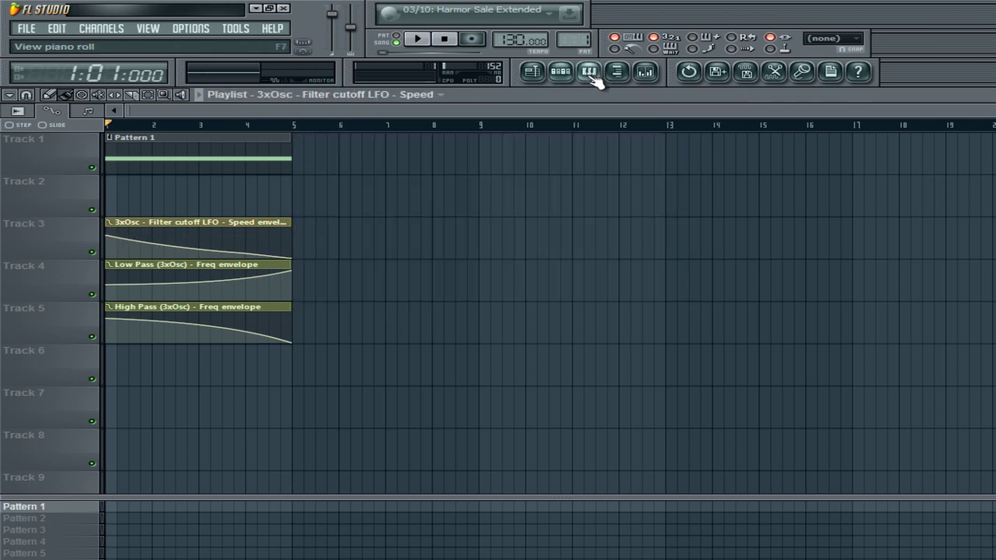
left_click(645, 73)
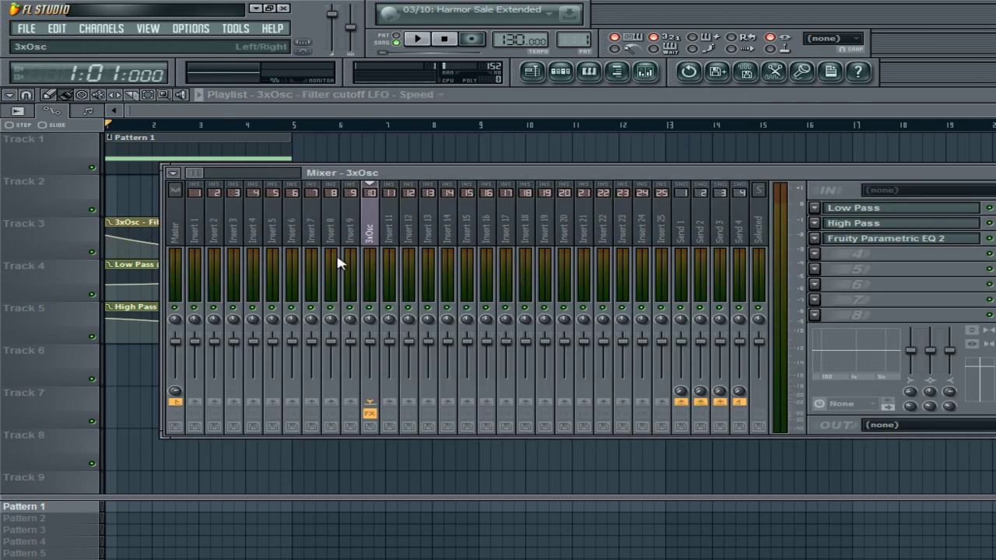
right_click(372, 320)
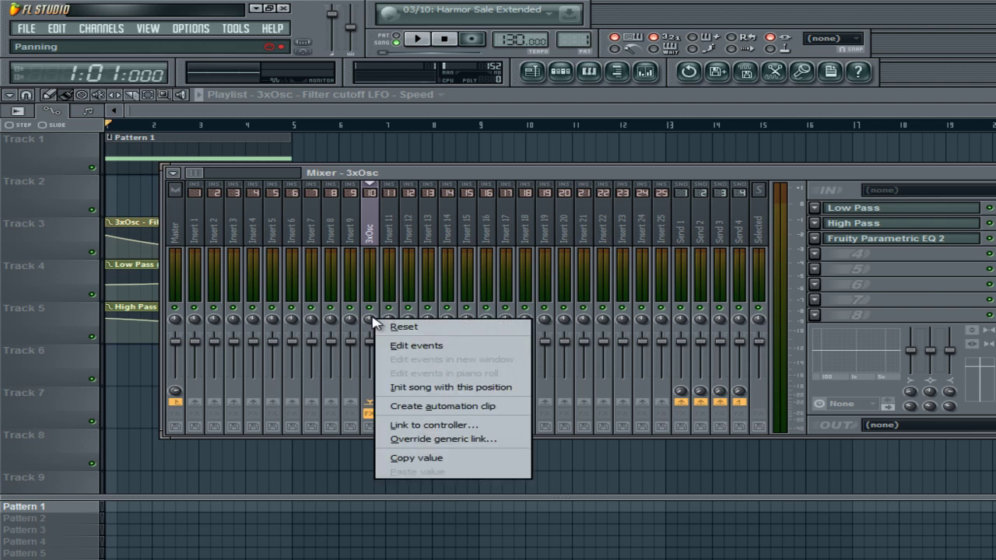
left_click(412, 406)
left_click(485, 122)
left_click_drag(223, 174, 223, 224)
left_click_drag(223, 266, 176, 361)
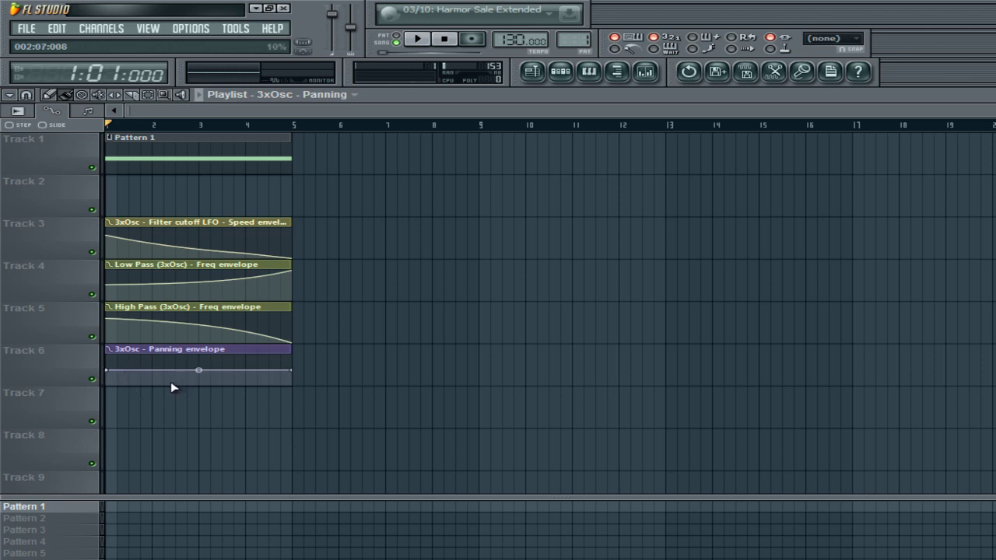
Slope the Panning envelope on Track 6 from a high start point down to about 17% at its end
left_click_drag(106, 370, 104, 351)
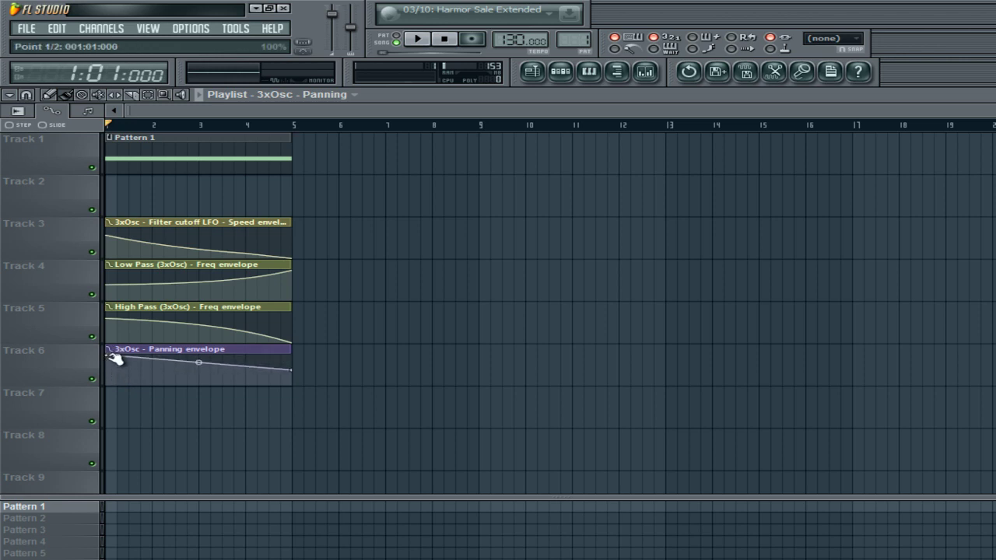
mouse_move(293, 371)
left_mouse_down()
mouse_move(296, 389)
mouse_move(304, 380)
left_mouse_up()
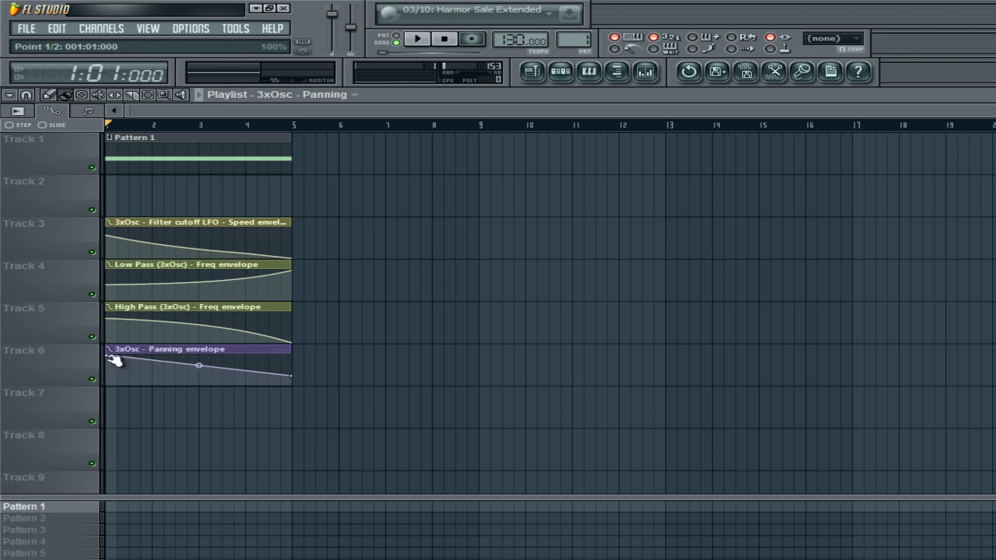
left_click_drag(106, 355, 106, 361)
left_click_drag(295, 376, 298, 382)
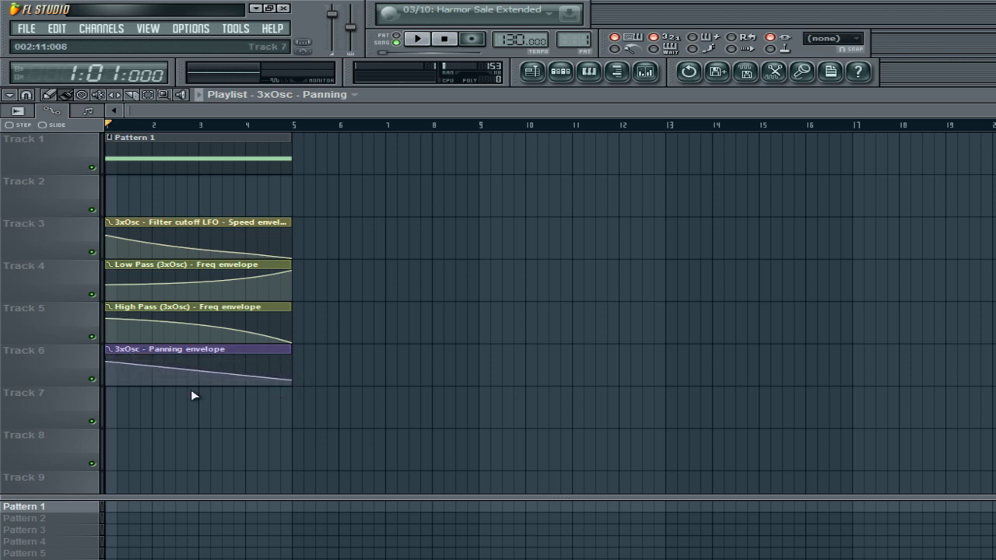
Try the Wave curve type with different tensions on the Panning envelope and restore the Single curve type
right_click(292, 381)
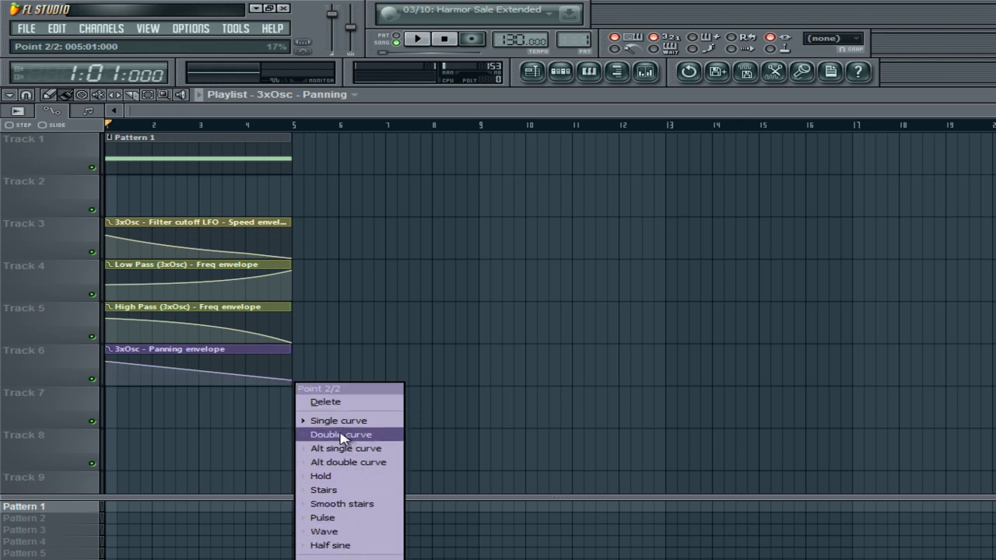
left_click(336, 535)
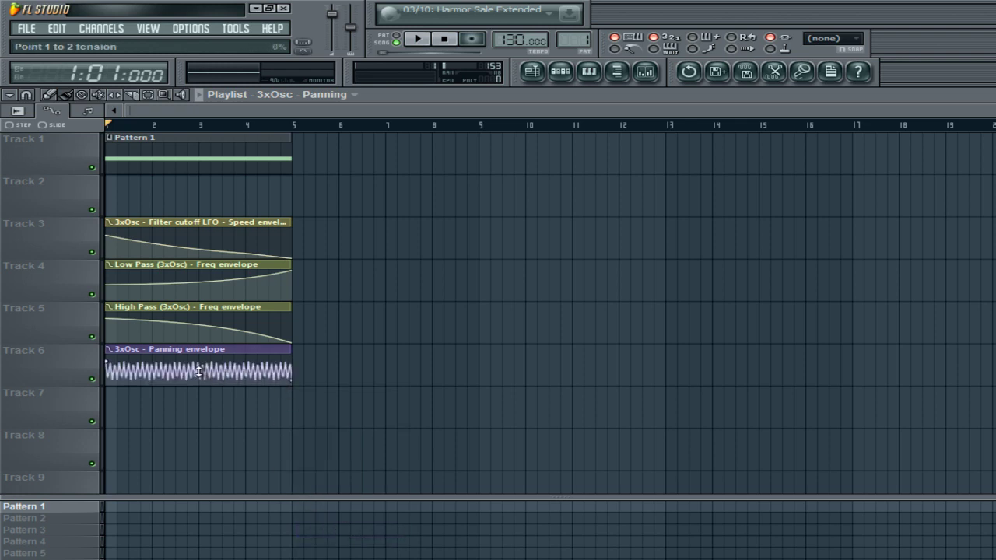
left_click_drag(197, 370, 128, 377)
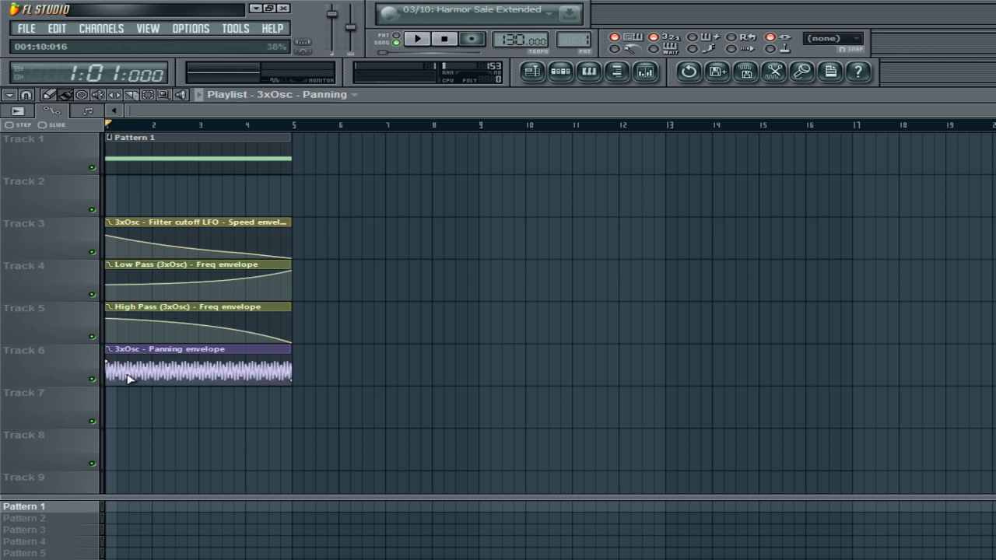
mouse_move(199, 369)
left_mouse_down()
mouse_move(215, 363)
mouse_move(207, 364)
left_mouse_up()
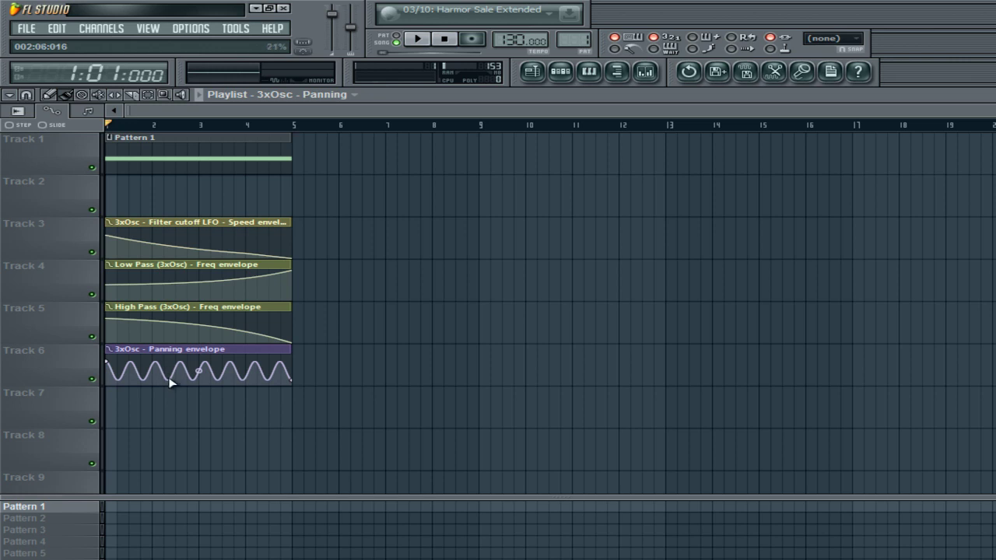
right_click(291, 383)
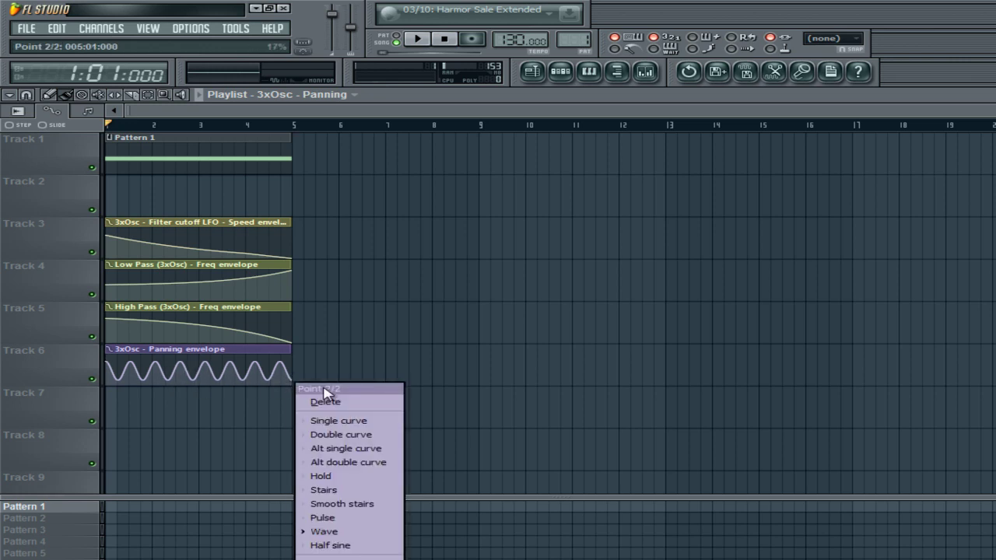
left_click(325, 418)
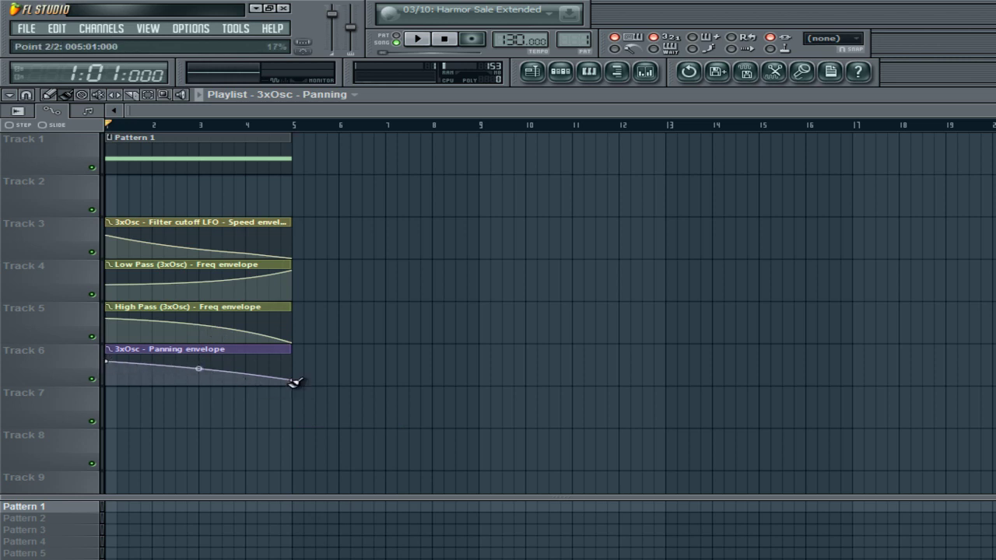
Add a Fruity Stereo Shaper to effect slot 4 of the 3xOsc mixer track
left_click(644, 71)
left_click(836, 261)
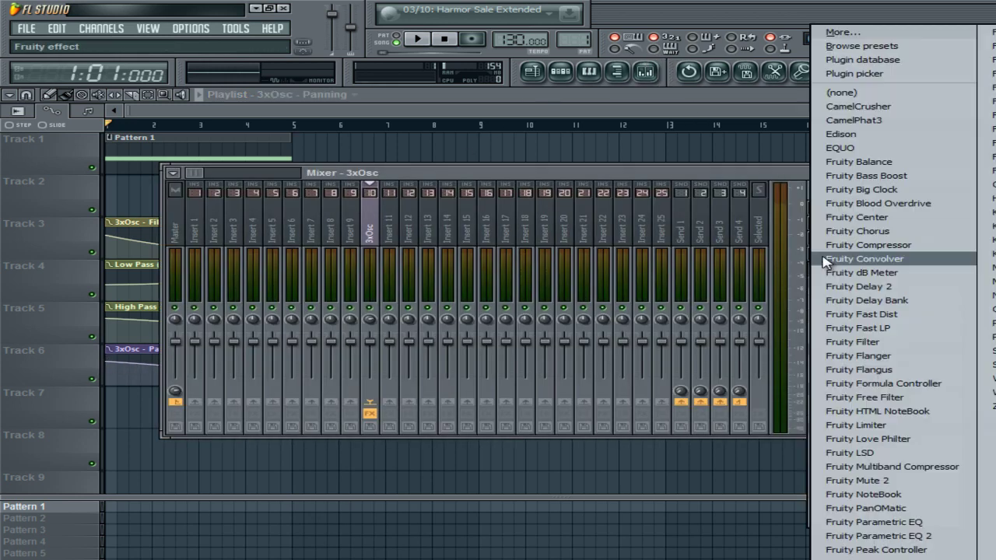
left_click(855, 544)
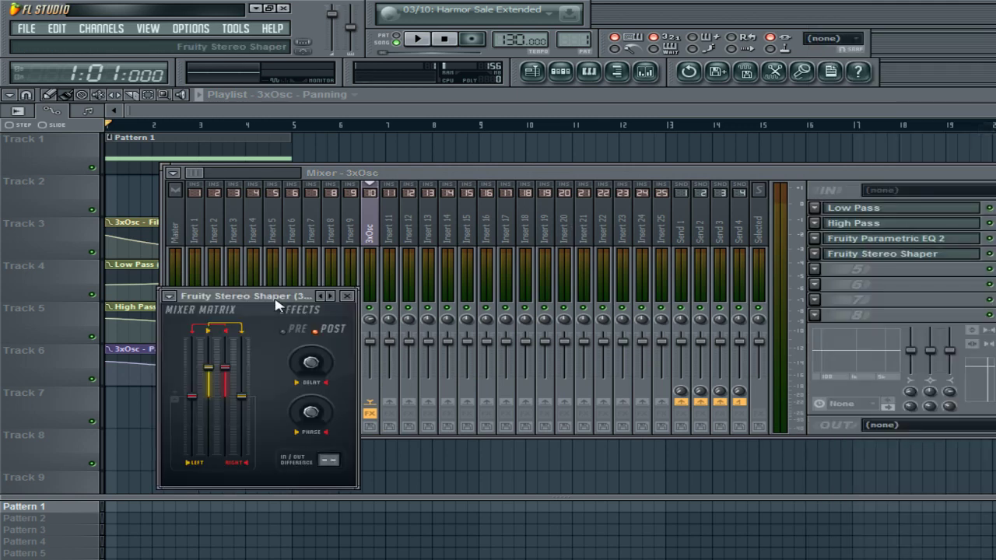
left_click_drag(277, 299, 323, 244)
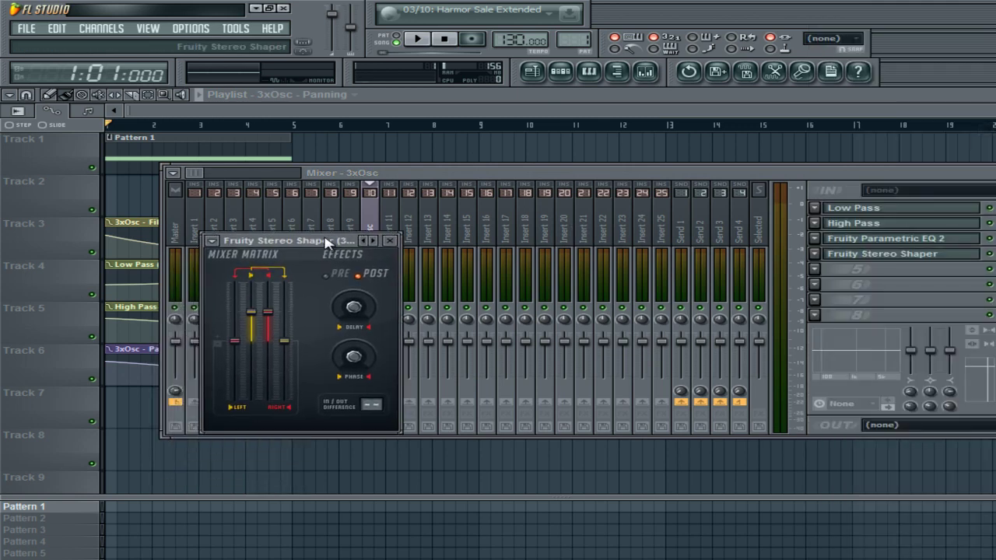
Choose the Invert Right preset for the Stereo Shaper and play the arrangement to audition the sound
left_click(367, 242)
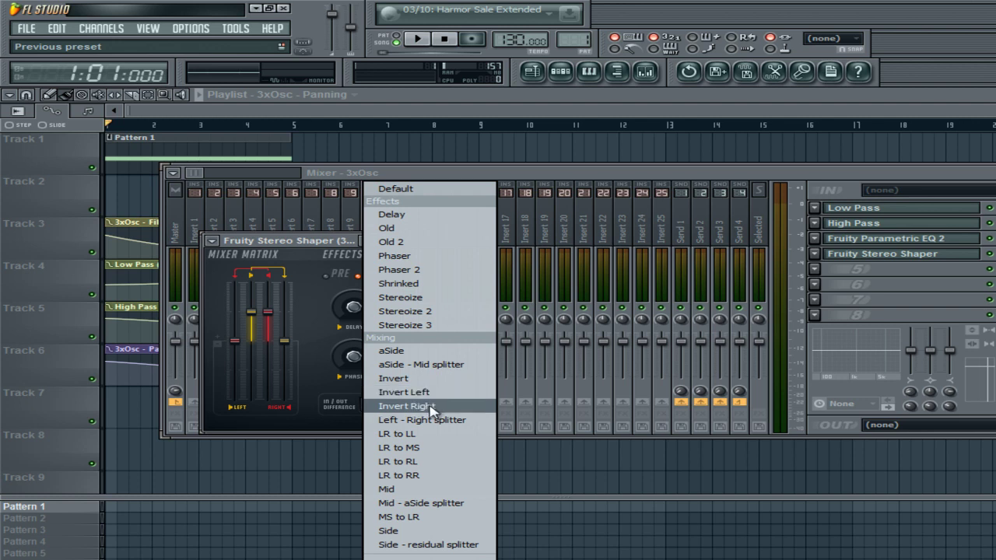
left_click(435, 408)
left_click(526, 120)
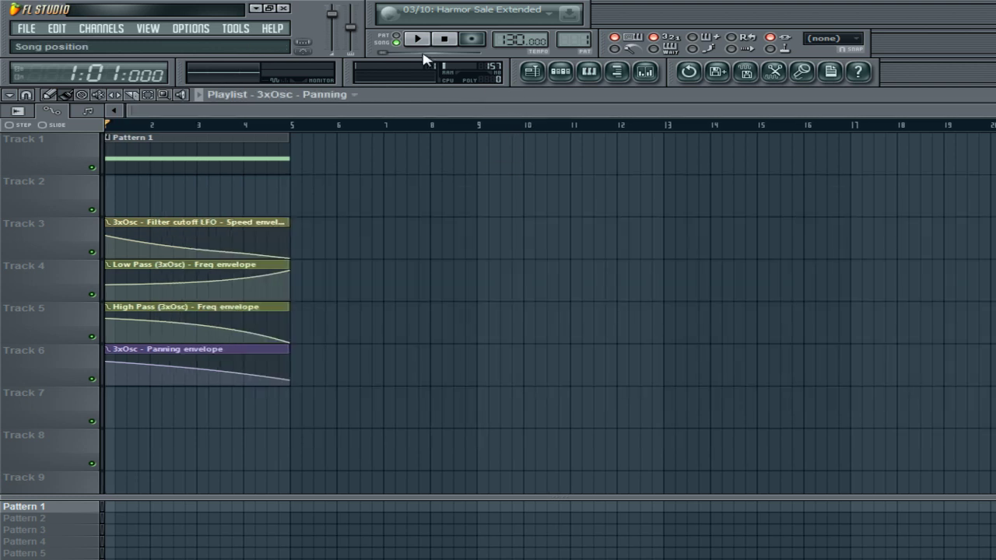
left_click(420, 41)
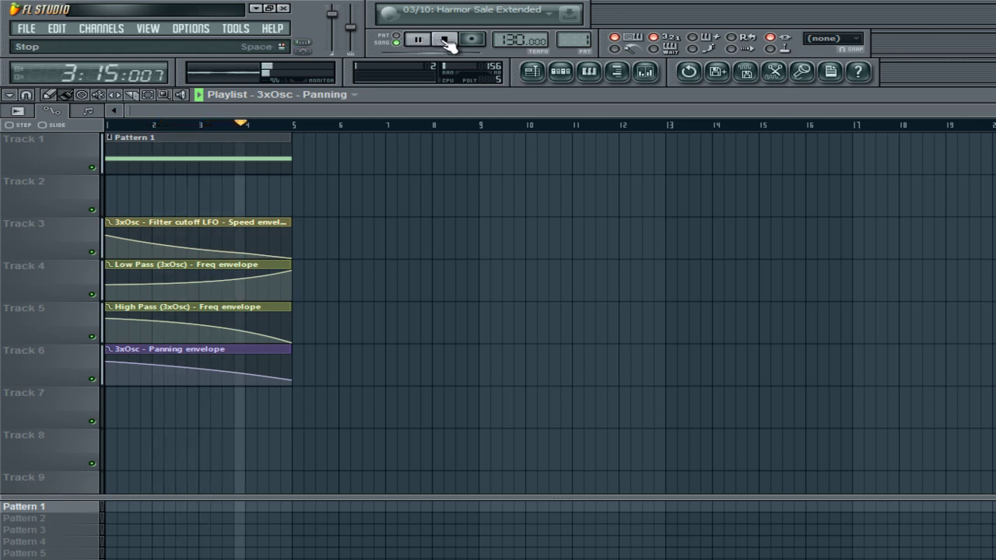
left_click(444, 40)
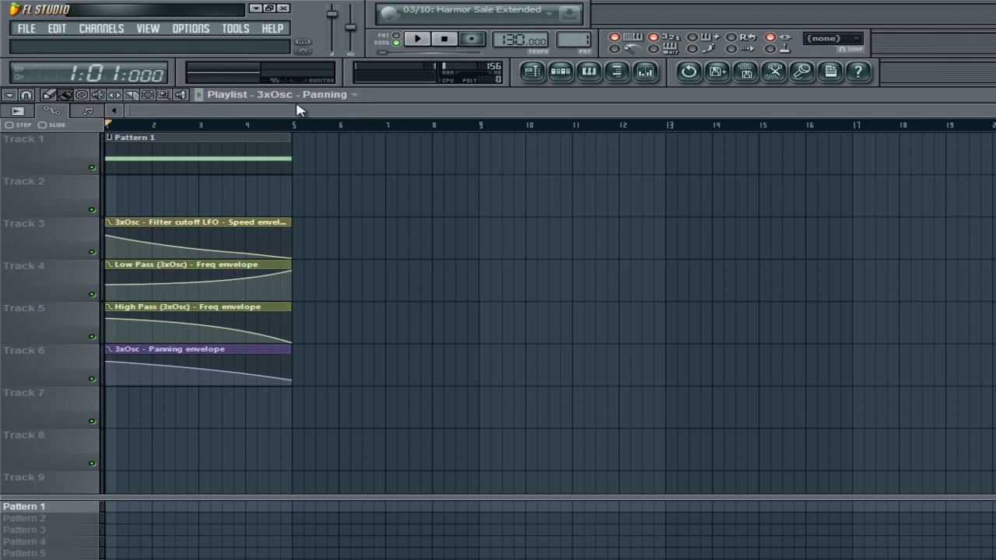
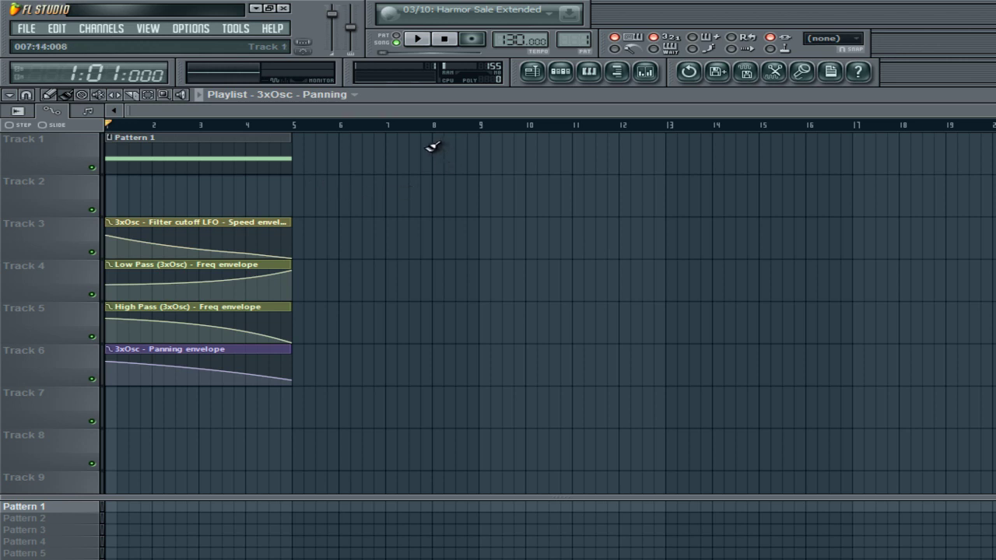
Show the 3xOsc channel's plugin settings together with the step sequencer and the mixer
left_click(561, 72)
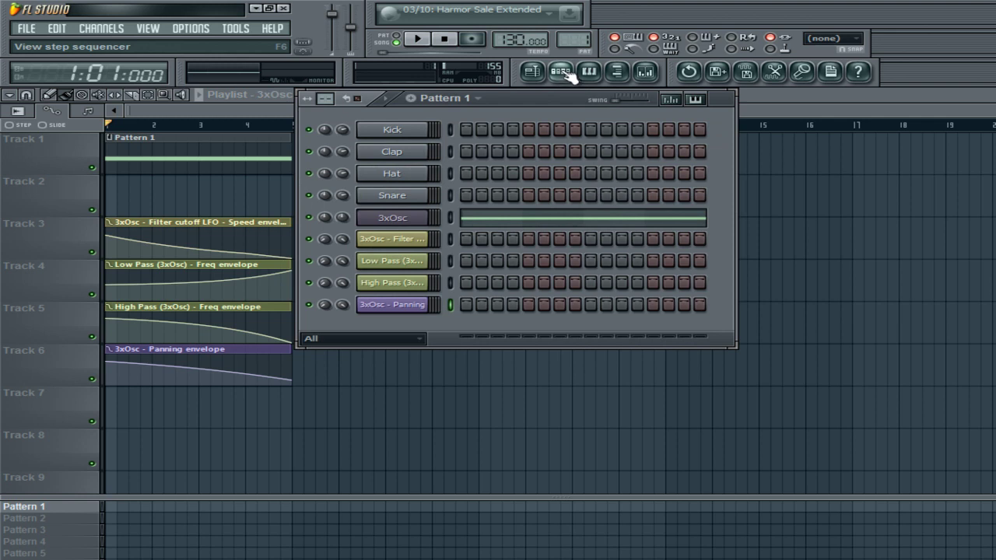
left_click(645, 72)
left_click(405, 195)
left_click(390, 219)
left_click(466, 176)
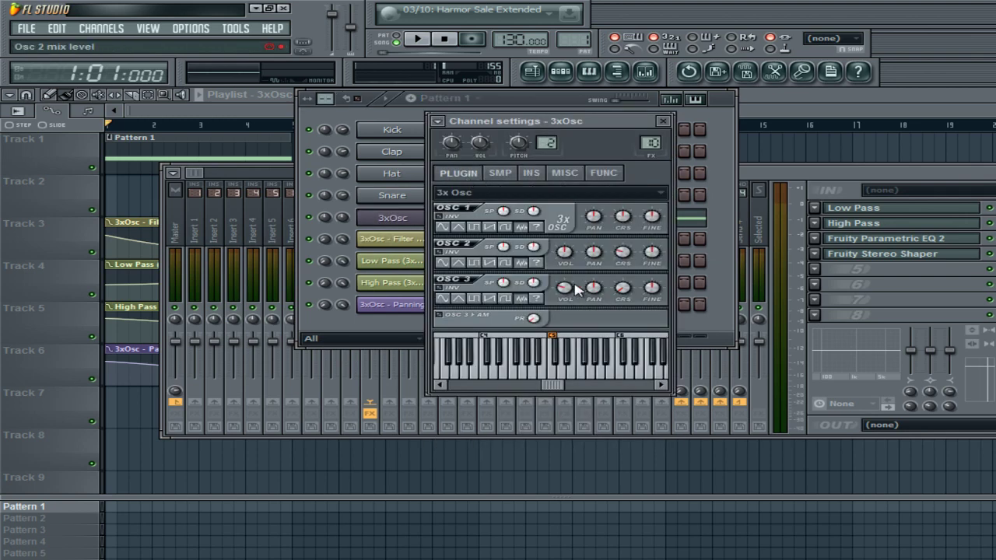
left_click(437, 121)
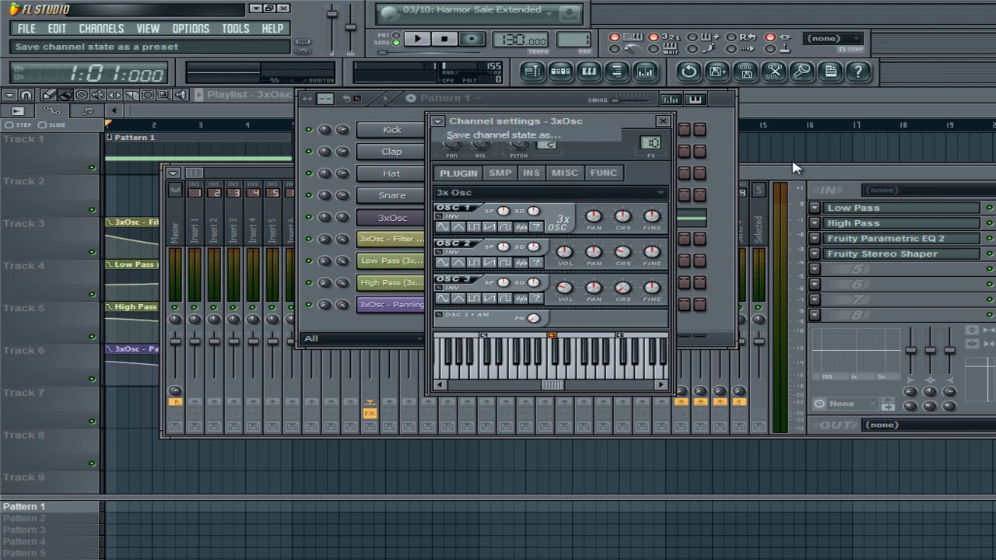
key("BackSpace")
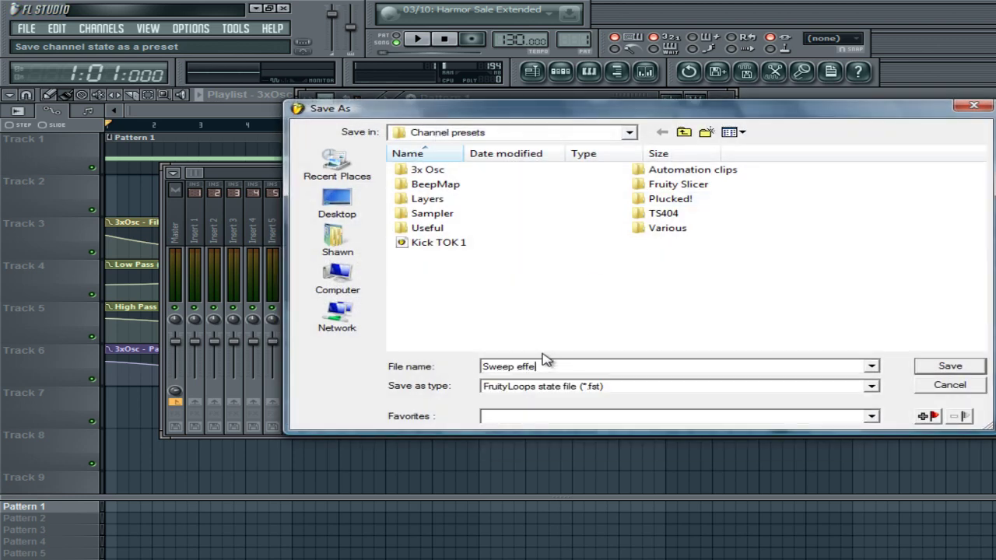
key("BackSpace")
key("BackSpace")
key("BackSpace")
key("BackSpace")
key("BackSpace")
key("BackSpace")
key("BackSpace")
key("BackSpace")
key("BackSpace")
key("BackSpace")
key("BackSpace")
key("BackSpace")
left_click(973, 105)
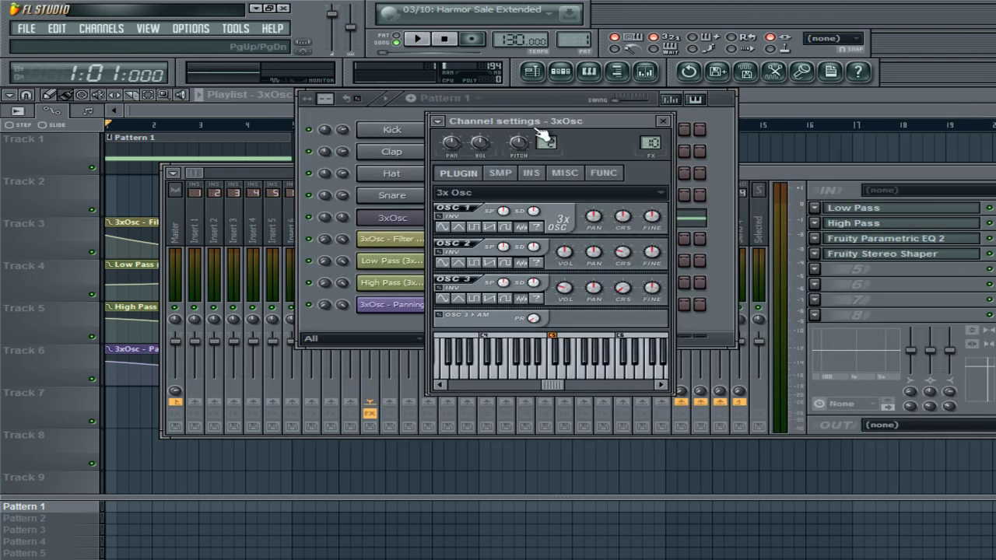
Check the 3xOsc channel's options and show its instrument cutoff envelope, LFO and filter settings
left_click(438, 122)
left_click(488, 125)
left_click(441, 122)
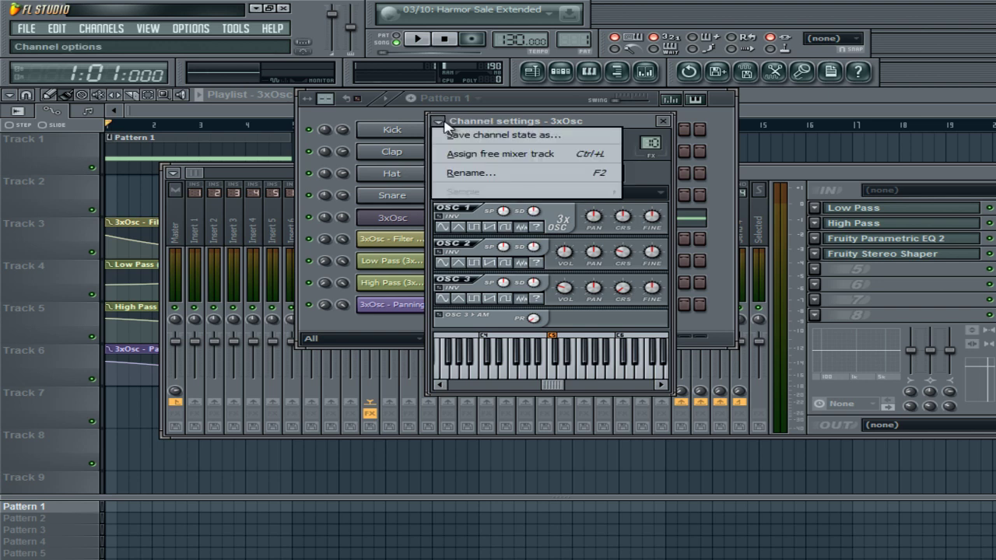
left_click(442, 123)
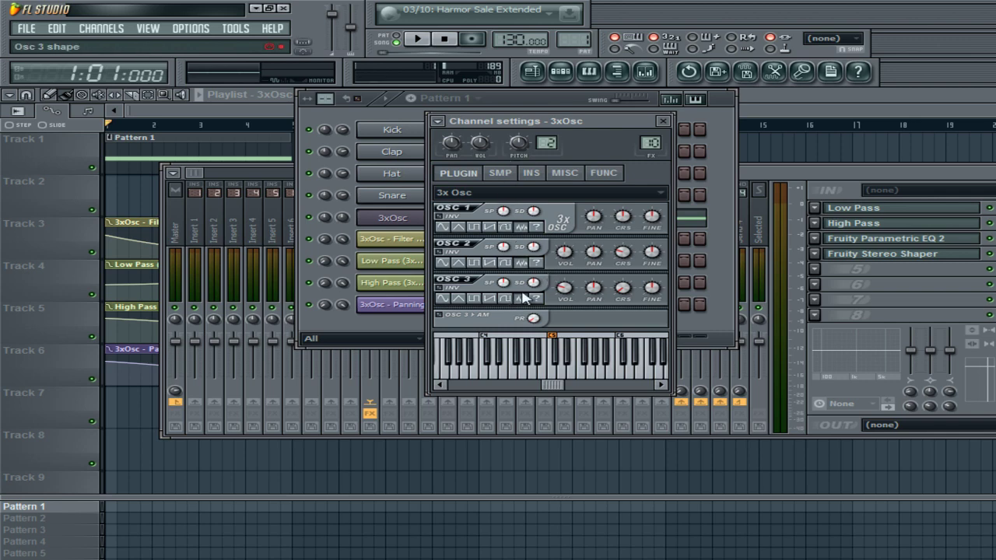
left_click(528, 173)
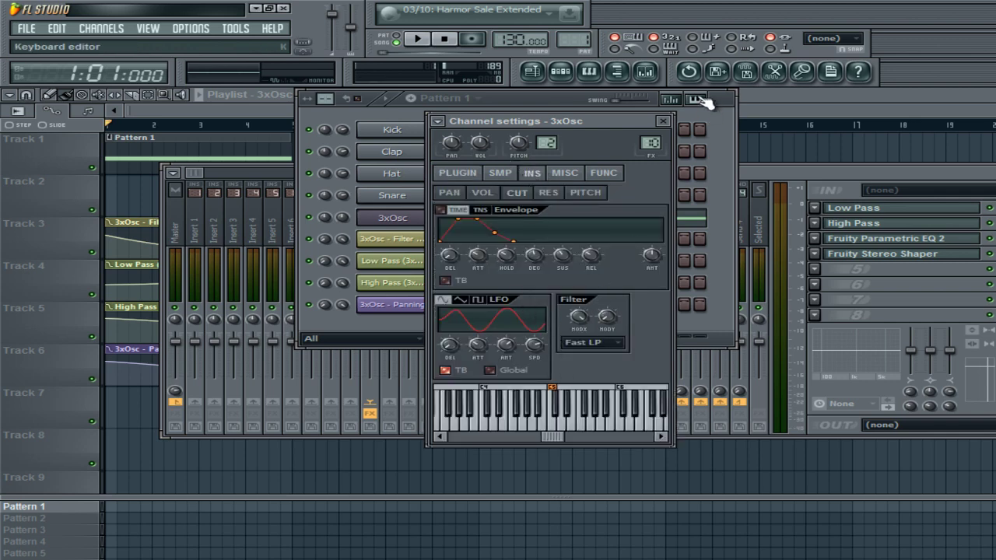
Close the mixer, the 3xOsc channel settings and the step sequencer, leaving only the playlist arrangement open
left_click(981, 165)
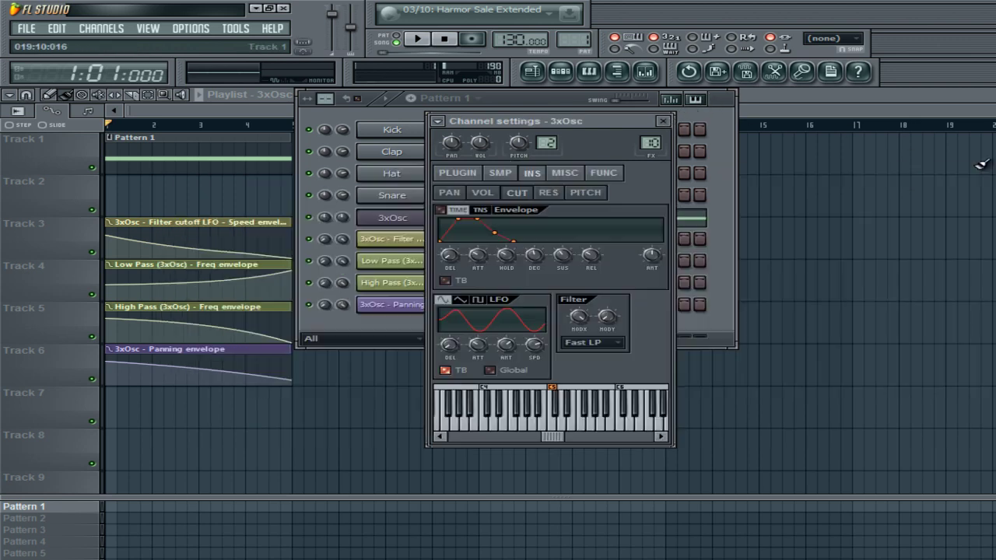
left_click(663, 121)
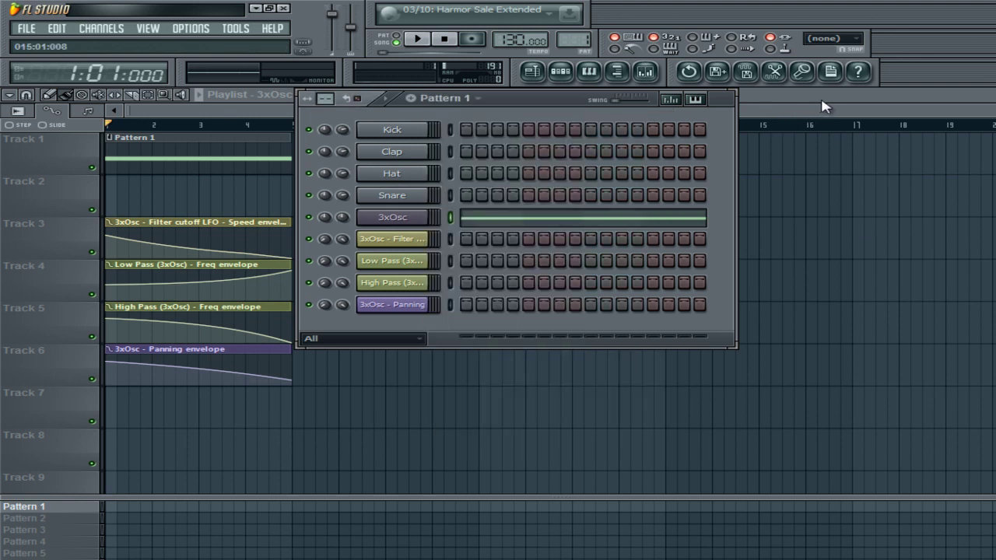
key("F6")
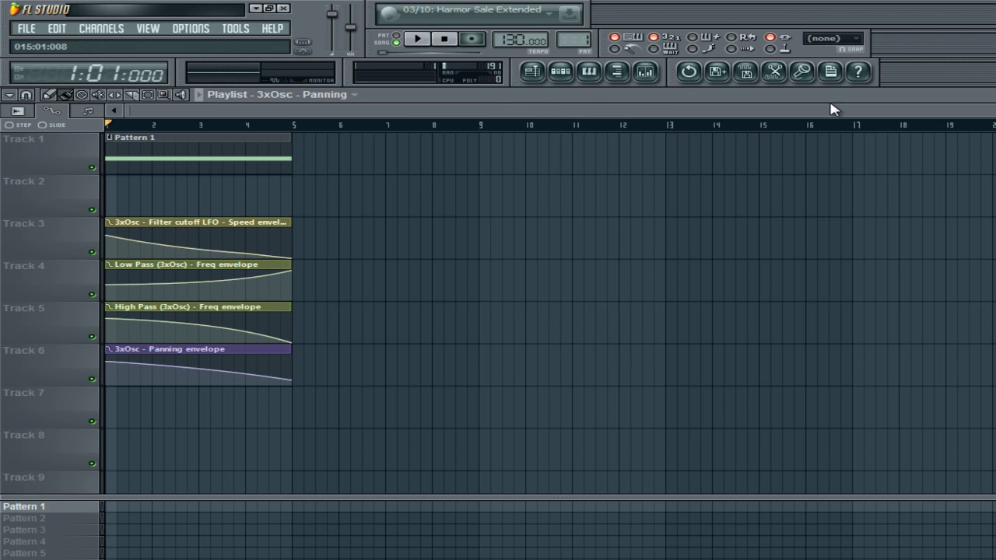
scroll(736, 100, "down", 3)
scroll(190, 154, "up", 3)
scroll(449, 281, "down", 1)
scroll(452, 281, "up", 1)
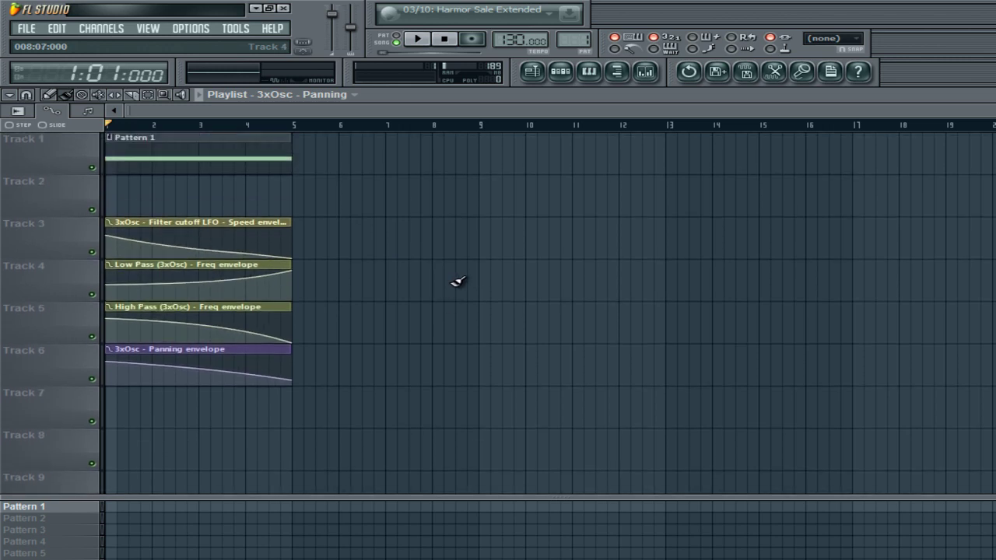